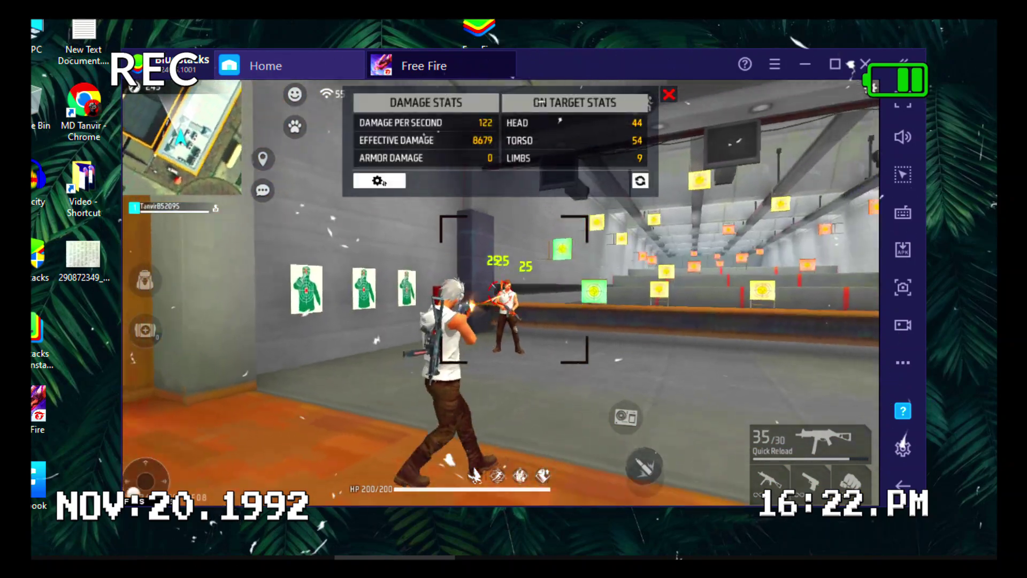
Step: Strafe around the indoor shooting range and fire the gun at the human target dummy
{"action": "key", "text": "a"}
{"action": "left_click", "coordinate": [501, 293]}
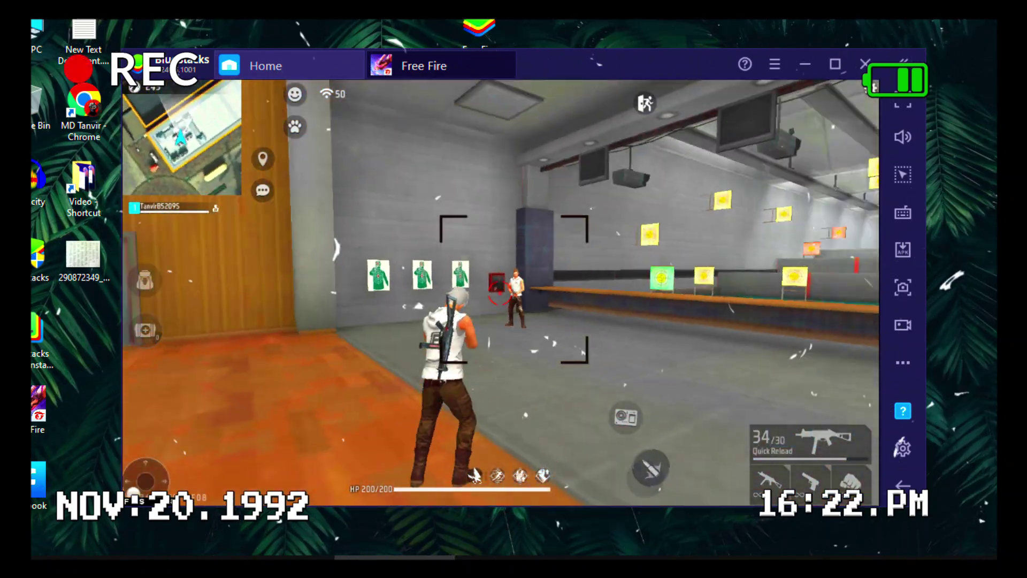
{"action": "left_click", "coordinate": [500, 293]}
{"action": "left_click", "coordinate": [501, 294]}
{"action": "key", "text": "a"}
{"action": "left_click", "coordinate": [501, 293]}
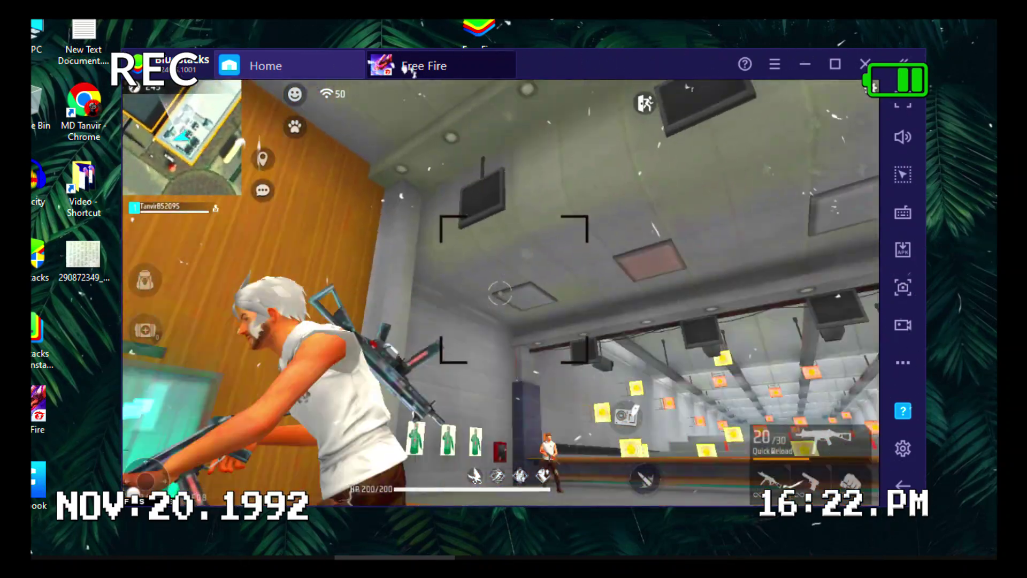
{"action": "key", "text": "d"}
{"action": "left_click", "coordinate": [501, 294]}
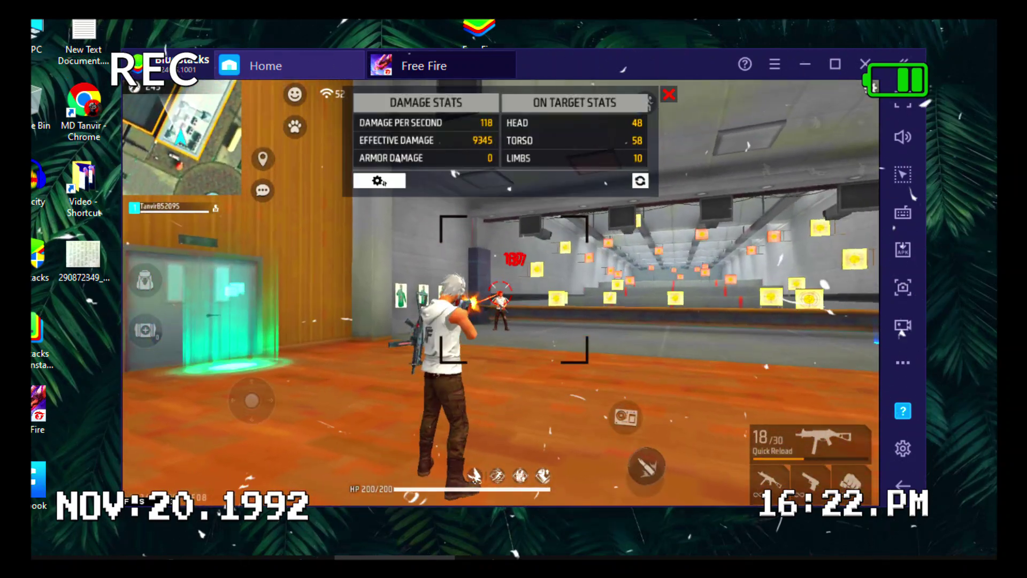
{"action": "left_click", "coordinate": [501, 294]}
{"action": "key", "text": "a"}
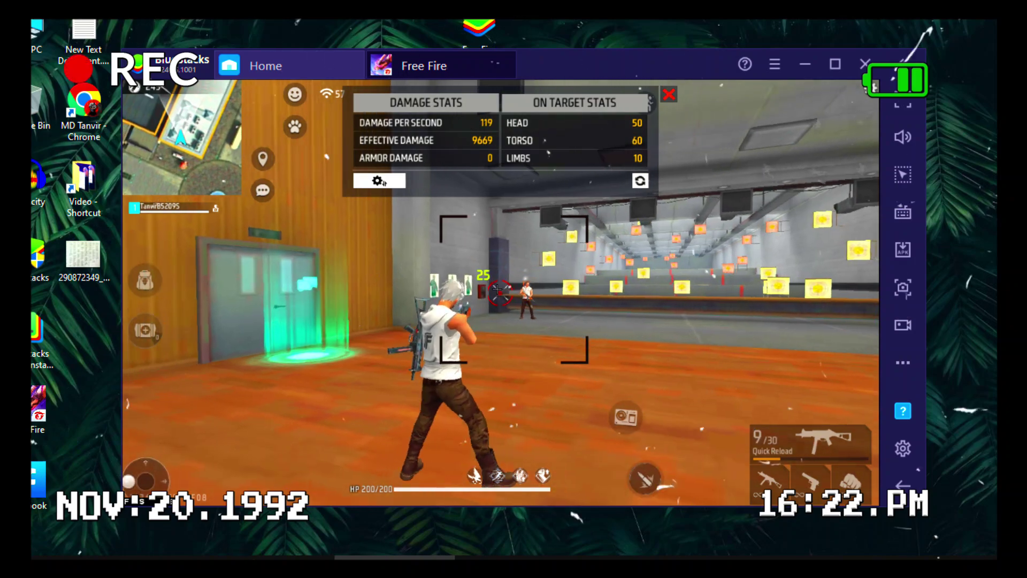
{"action": "key", "text": "s"}
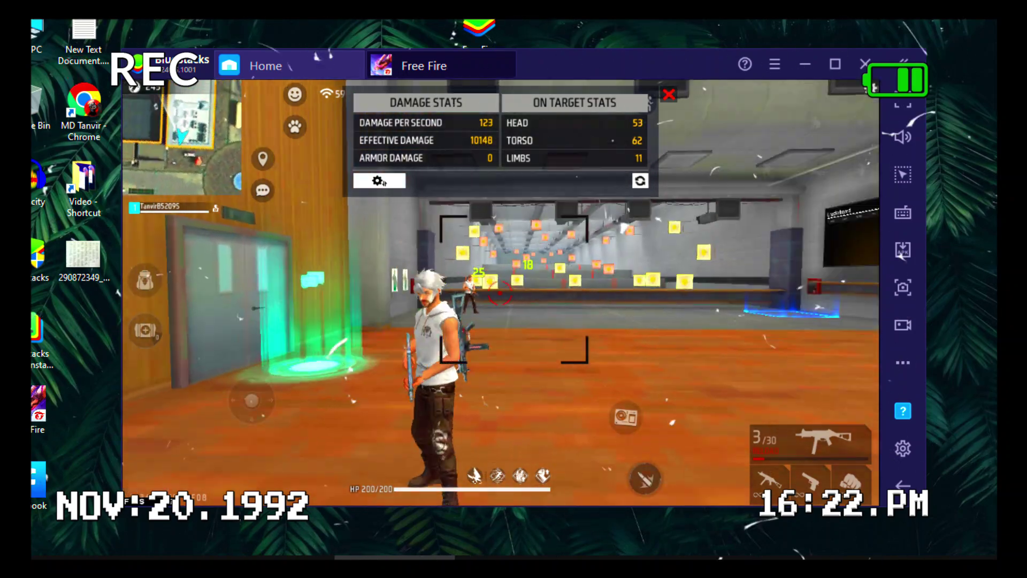
Step: Reload the gun and keep firing at the target dummy from beside the glowing doorway
{"action": "key", "text": "d"}
{"action": "key", "text": "r"}
{"action": "left_click", "coordinate": [500, 293]}
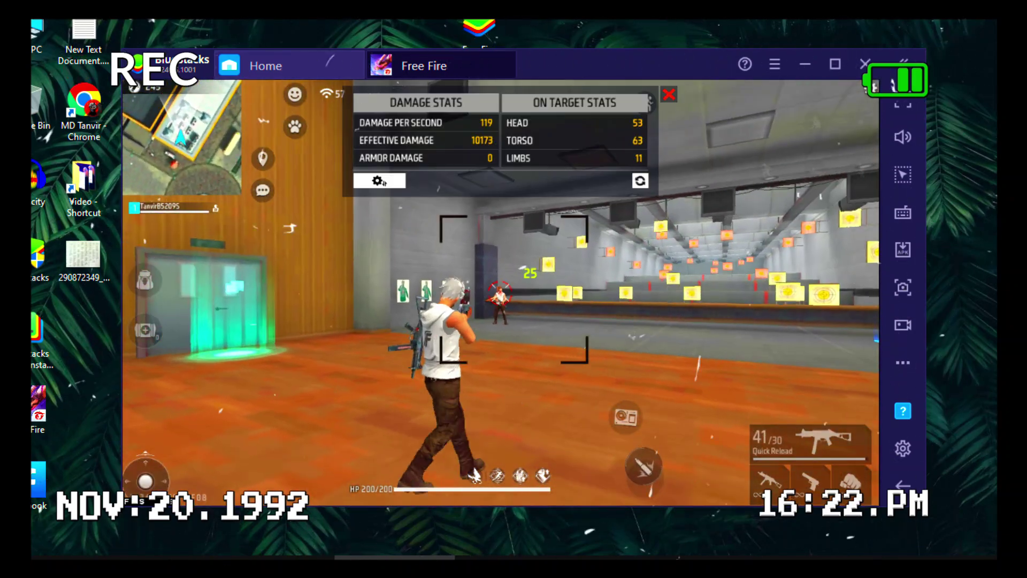
{"action": "key", "text": "a"}
{"action": "left_click", "coordinate": [501, 294]}
{"action": "key", "text": "a"}
{"action": "key", "text": "s"}
{"action": "key", "text": "s"}
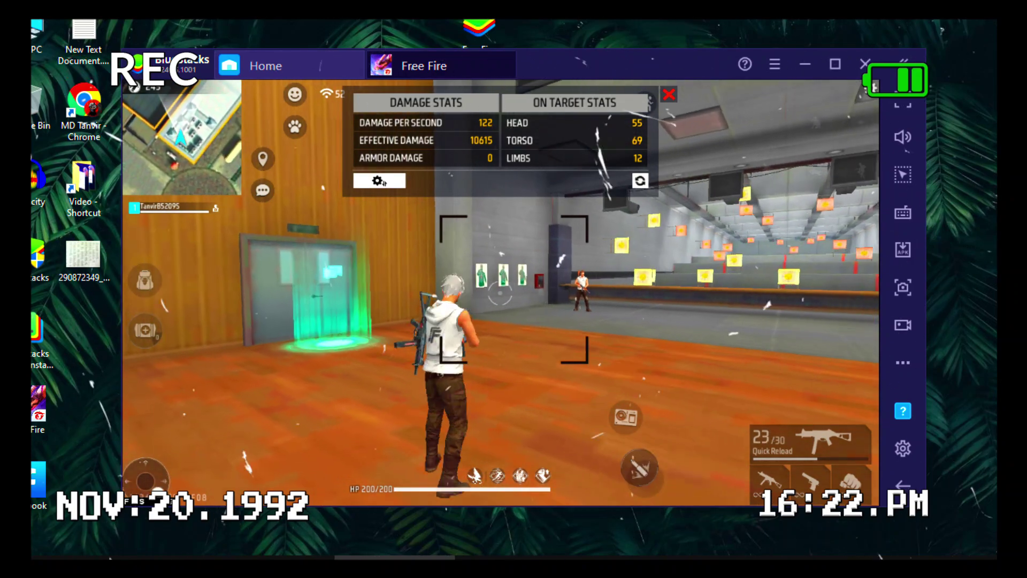
{"action": "left_click", "coordinate": [497, 289]}
{"action": "left_click", "coordinate": [501, 293]}
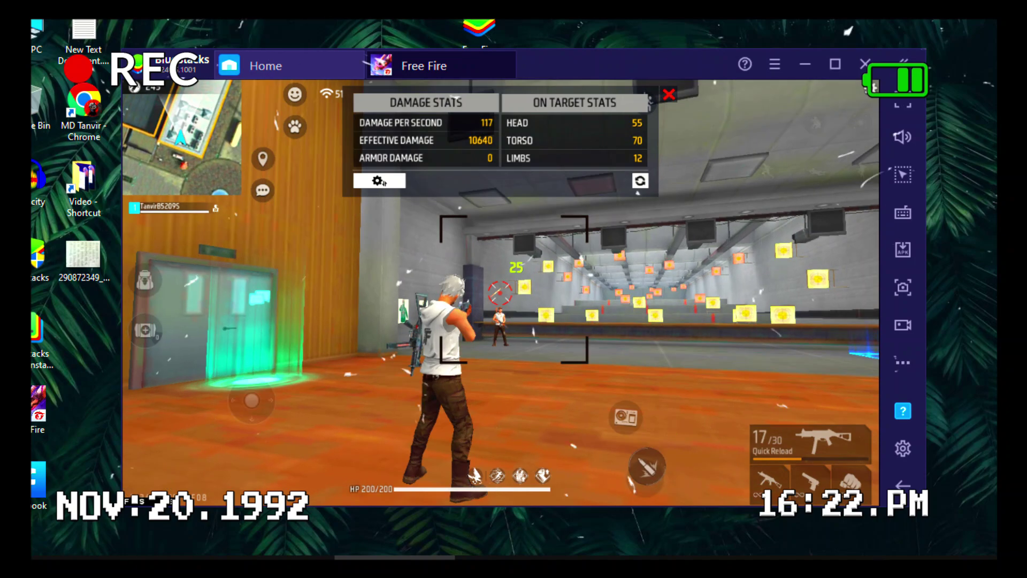
{"action": "key", "text": "a"}
{"action": "key", "text": "d"}
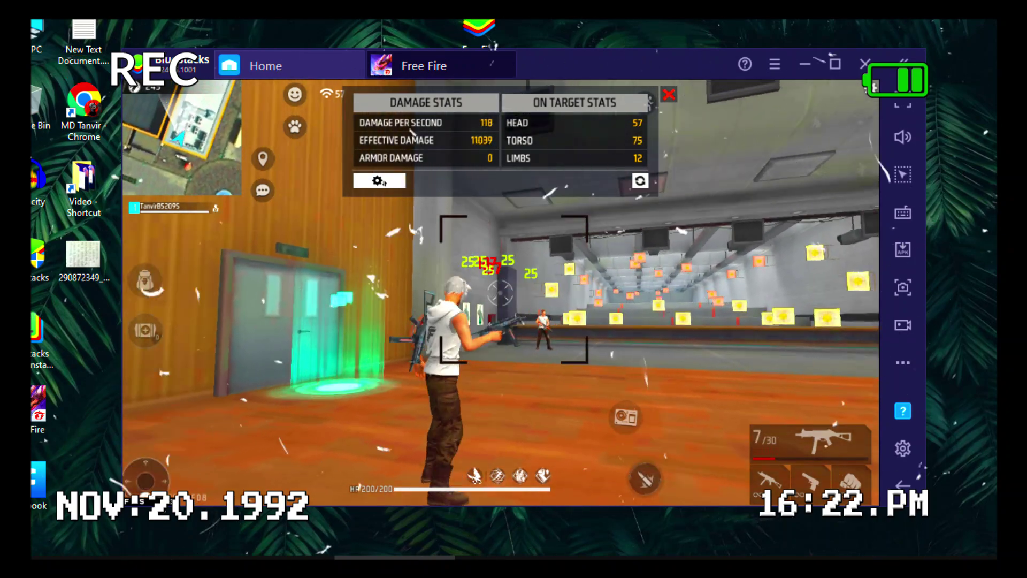
Step: Reload again and run across the wooden floor of the shooting range
{"action": "key", "text": "r"}
{"action": "key", "text": "a"}
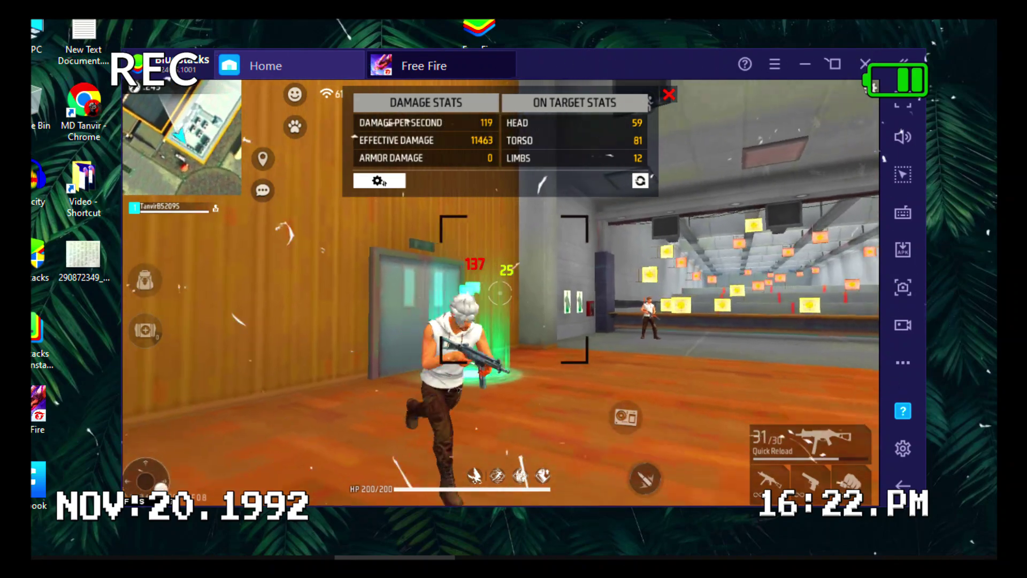
{"action": "key", "text": "w"}
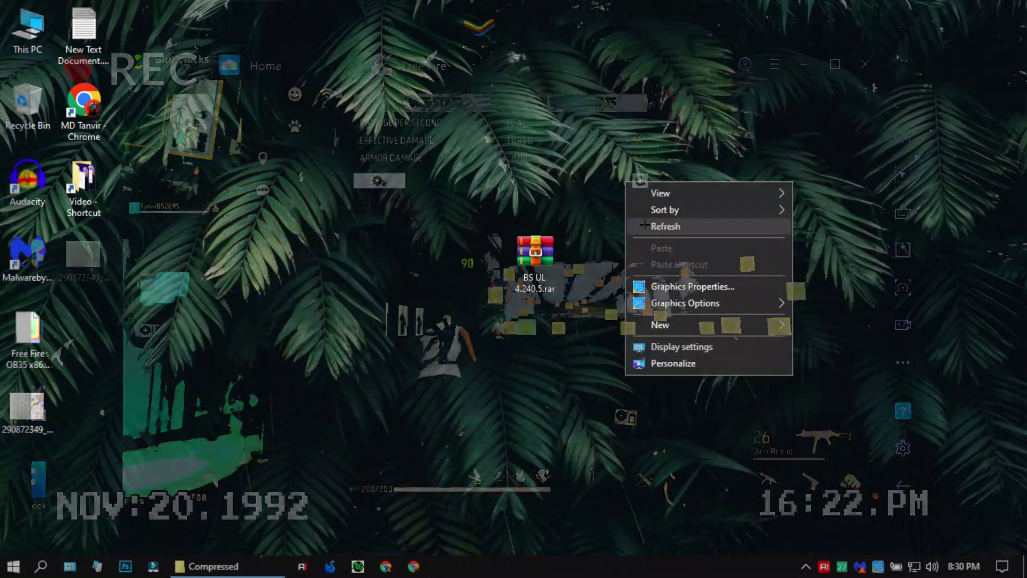
Step: Refresh the desktop and check the file size of BS UL 4.240.5.rar in its properties
{"action": "left_click", "coordinate": [644, 225]}
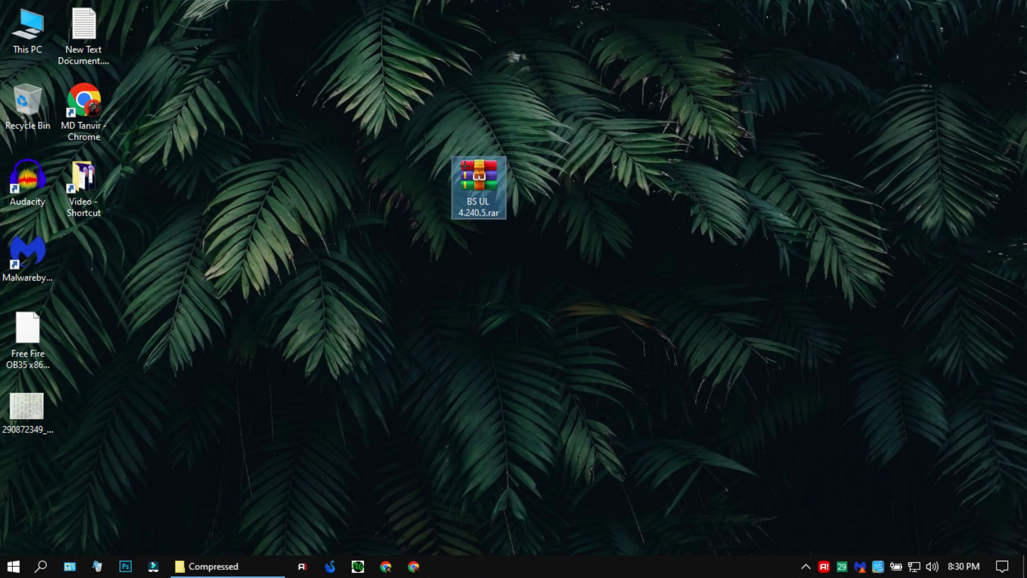
{"action": "right_click", "coordinate": [470, 170]}
{"action": "left_click", "coordinate": [514, 419]}
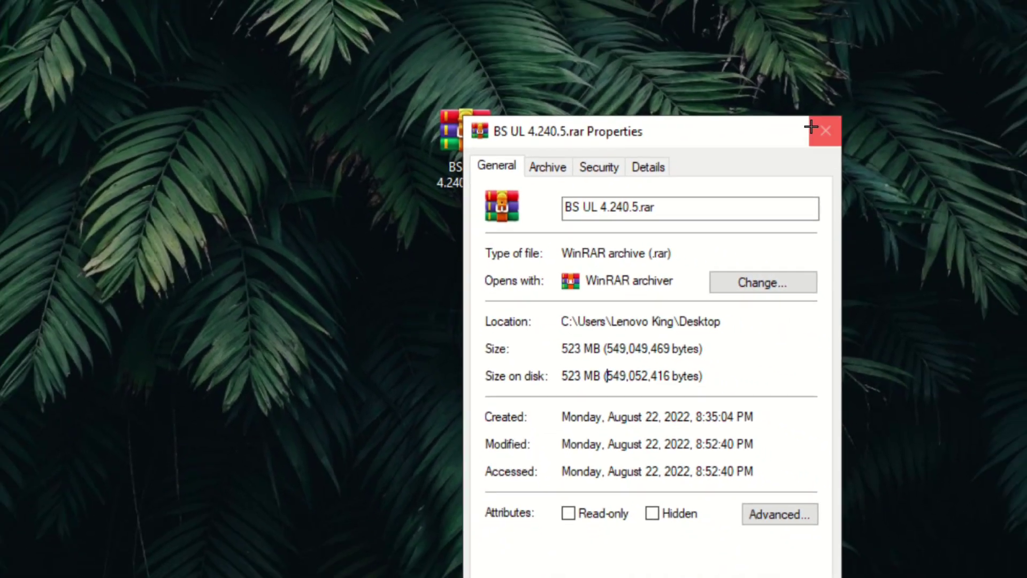
{"action": "left_click", "coordinate": [1020, 31]}
Step: Extract BS UL 4.240.5.rar to the BS UL 4.240.5 folder on the desktop with the default extraction options
{"action": "right_click", "coordinate": [412, 32]}
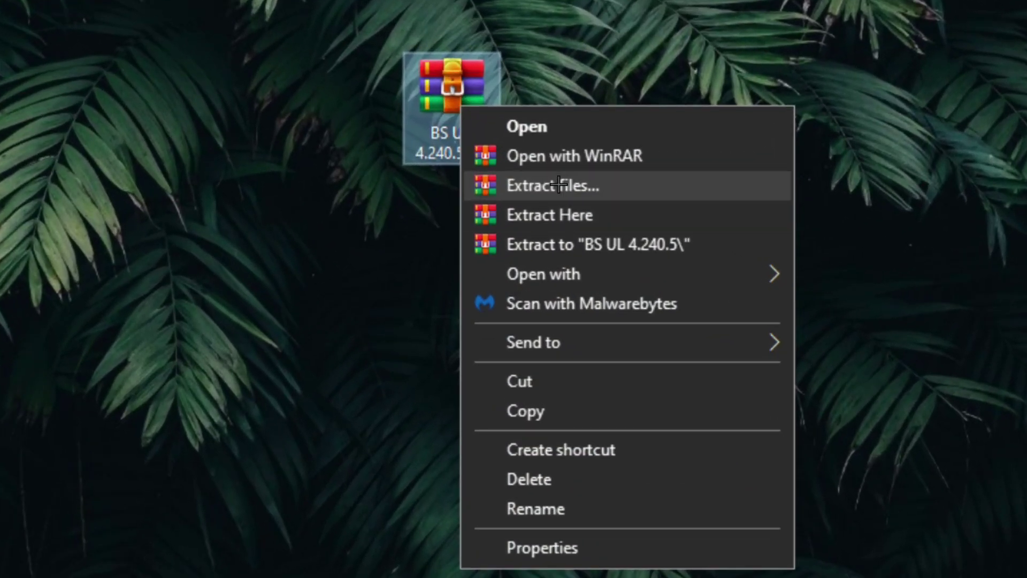
{"action": "left_click", "coordinate": [555, 187]}
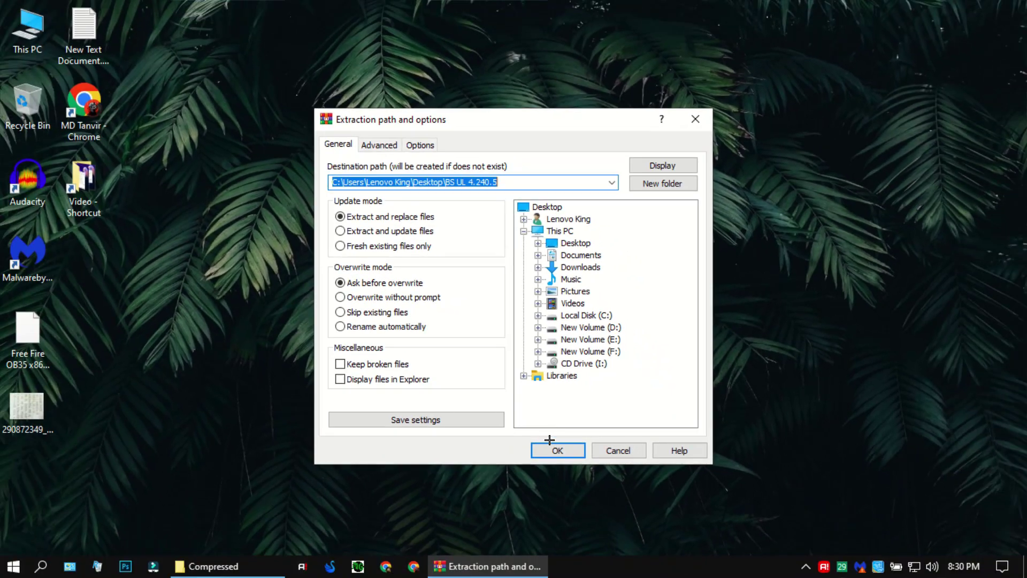
{"action": "left_click", "coordinate": [590, 567]}
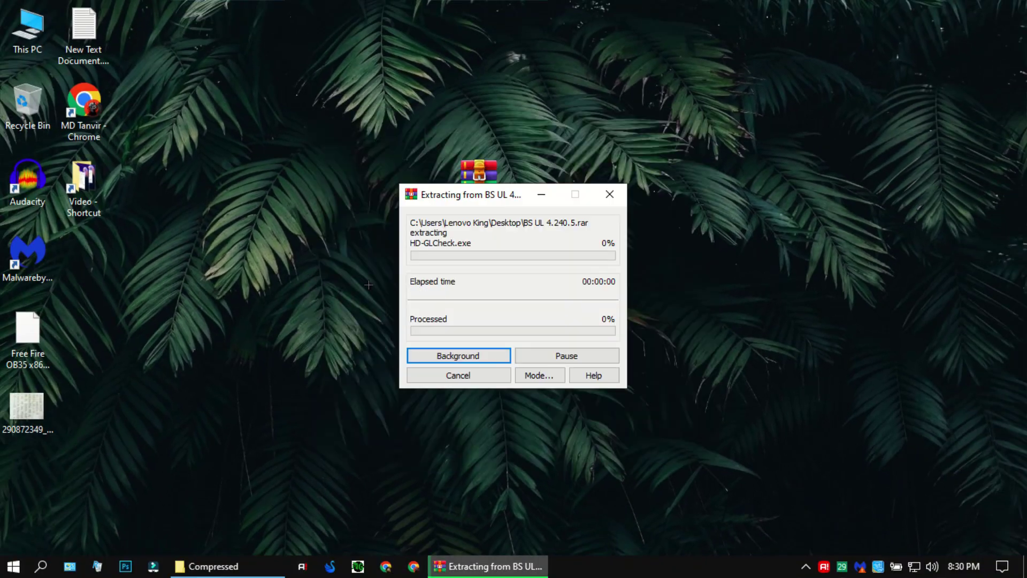
{"action": "left_click_drag", "start_coordinate": [439, 202], "coordinate": [406, 190]}
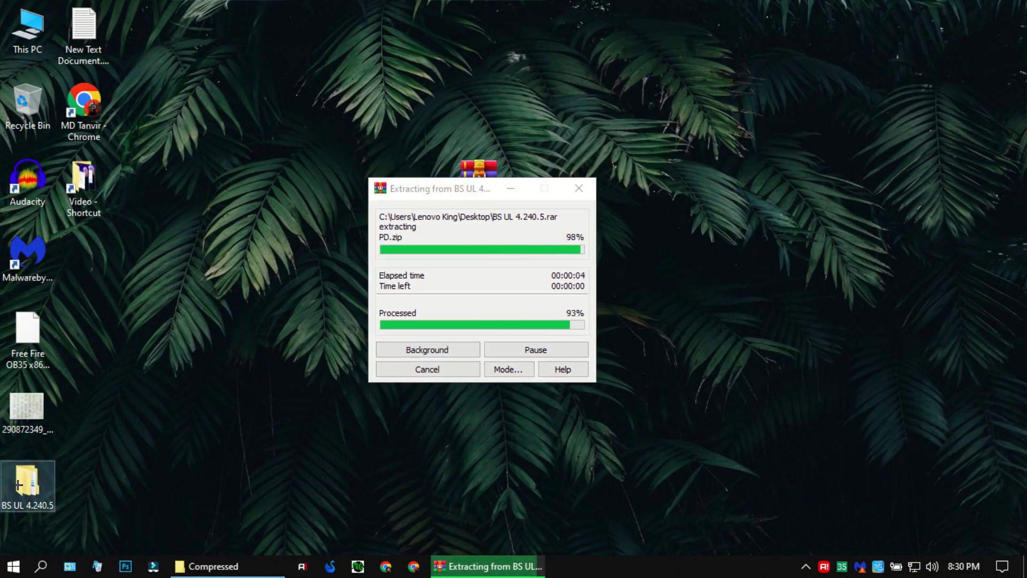
Step: Refresh the desktop and move the extracted BS UL 4.240.5 folder next to the archive
{"action": "right_click", "coordinate": [185, 277]}
{"action": "left_click", "coordinate": [208, 318]}
{"action": "left_click_drag", "start_coordinate": [24, 484], "coordinate": [286, 378]}
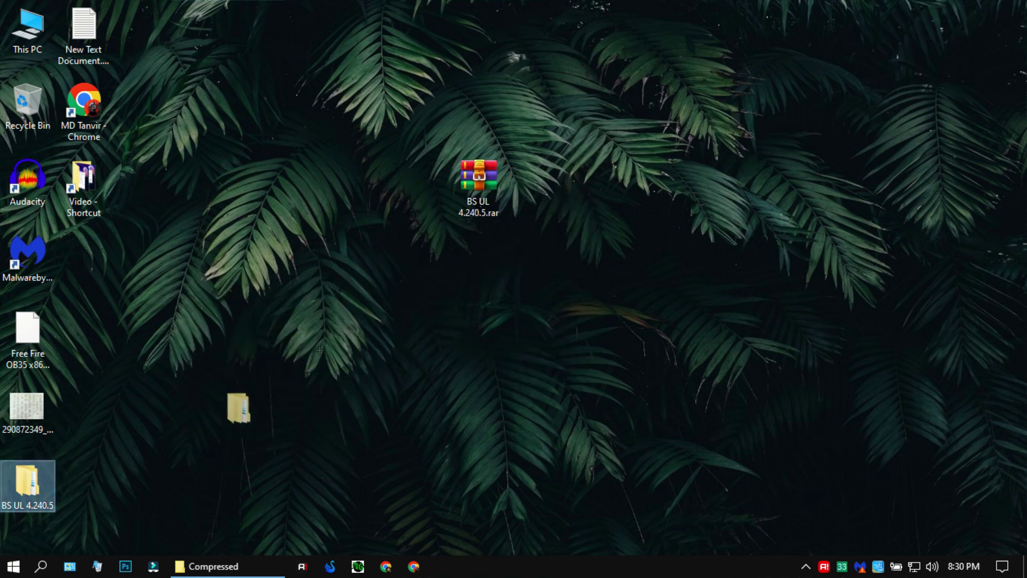
{"action": "left_click_drag", "start_coordinate": [383, 196], "coordinate": [412, 193]}
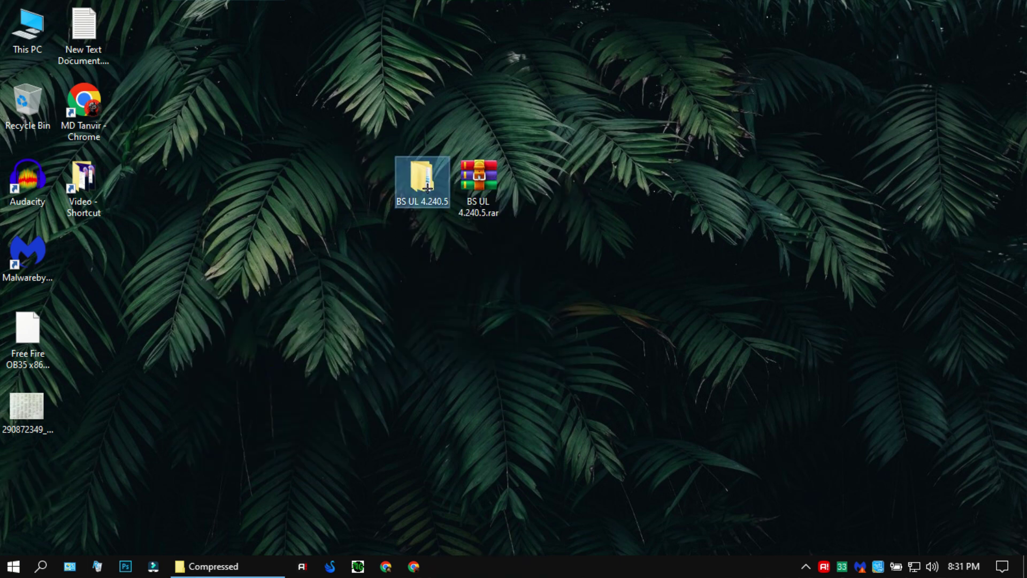
Step: Open the inner BS UL 4.240.5 folder of the extracted files and run BlueStacksInstaller.exe
{"action": "double_click", "coordinate": [422, 184]}
{"action": "double_click", "coordinate": [353, 254]}
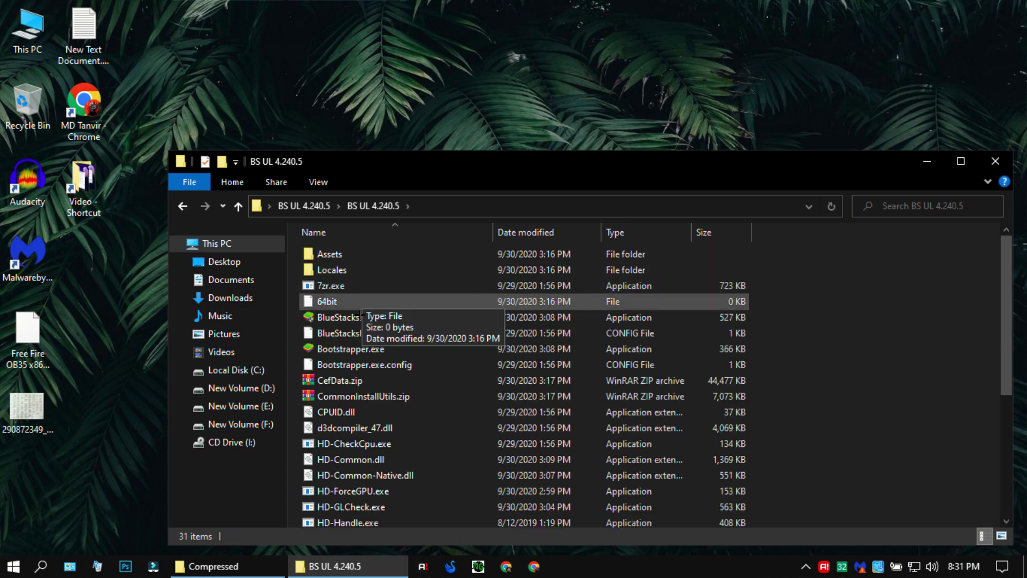
{"action": "scroll", "coordinate": [370, 310], "scroll_direction": "down", "scroll_amount": 5}
{"action": "scroll", "coordinate": [374, 321], "scroll_direction": "up", "scroll_amount": 5}
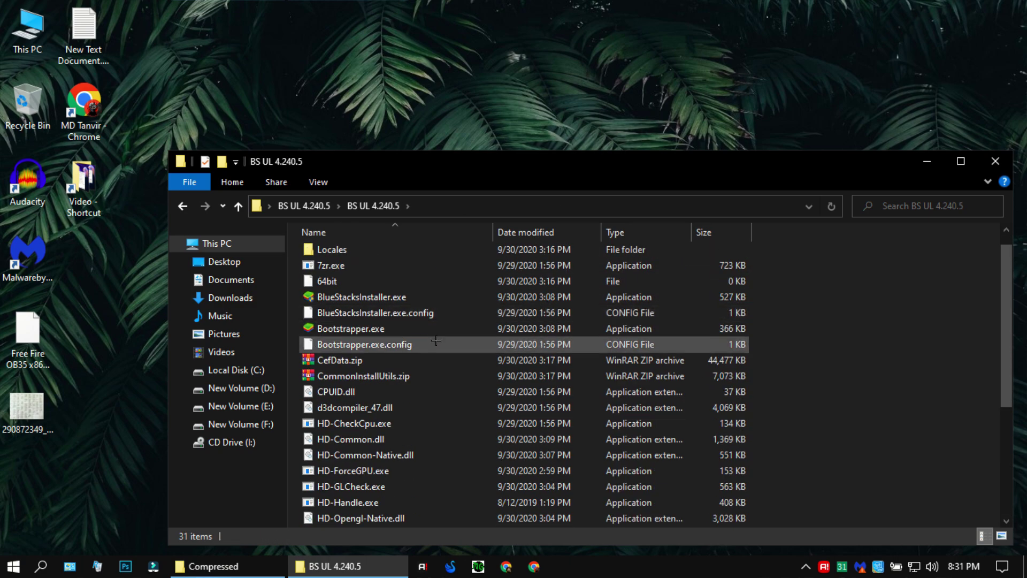
{"action": "scroll", "coordinate": [369, 391], "scroll_direction": "down", "scroll_amount": 4}
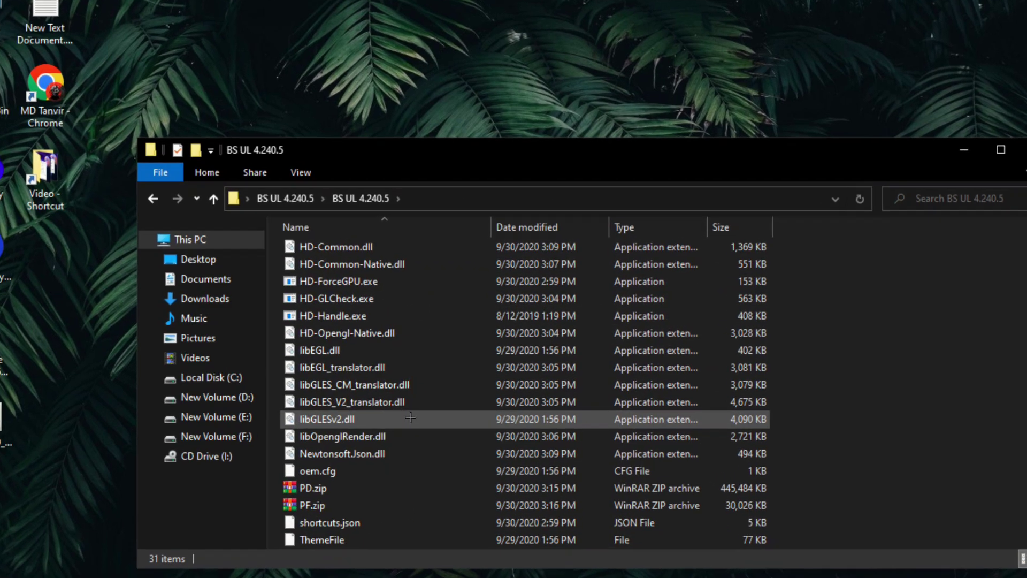
{"action": "scroll", "coordinate": [369, 390], "scroll_direction": "up", "scroll_amount": 4}
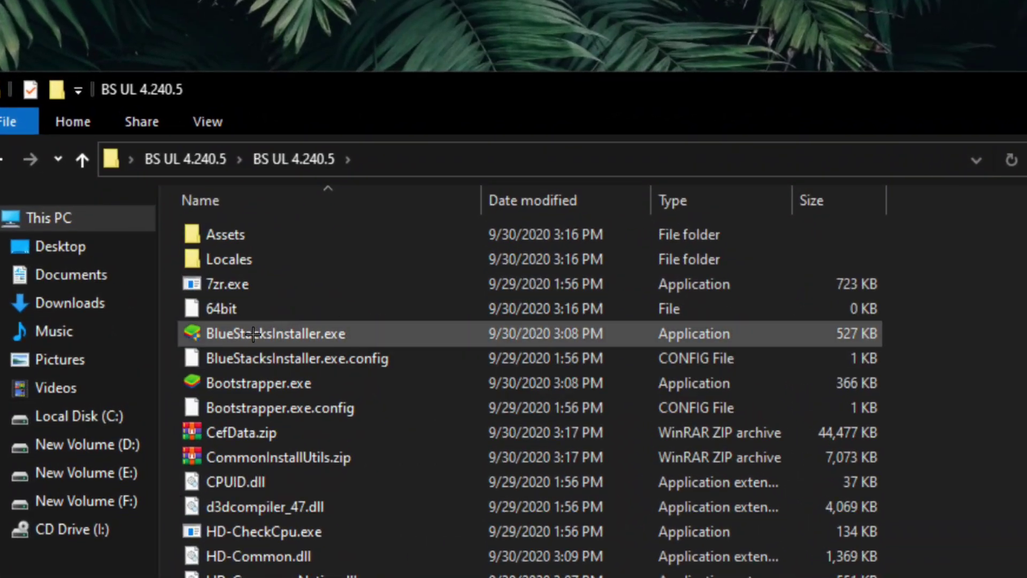
{"action": "double_click", "coordinate": [355, 333]}
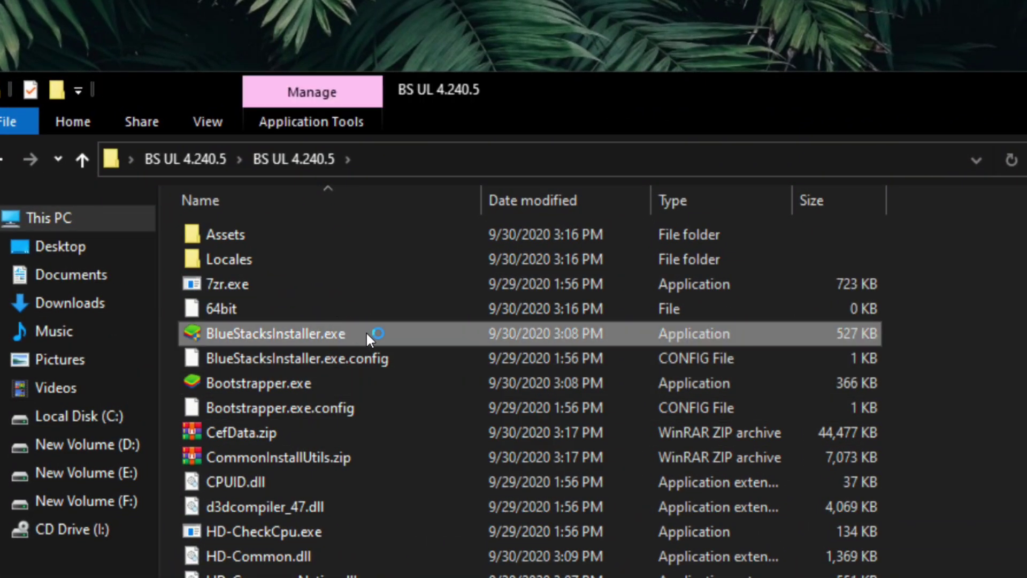
{"action": "left_click", "coordinate": [437, 383]}
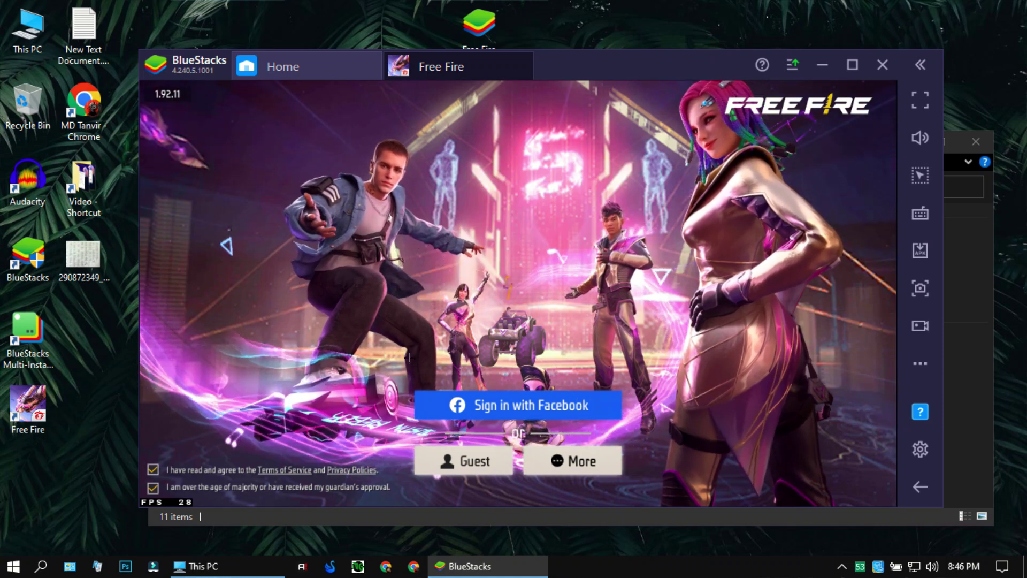
Step: Lower the system volume to 60
{"action": "key", "text": "XF86AudioLowerVolume"}
{"action": "key", "text": "XF86AudioLowerVolume"}
{"action": "key", "text": "XF86AudioLowerVolume"}
{"action": "key", "text": "XF86AudioLowerVolume"}
{"action": "key", "text": "XF86AudioLowerVolume"}
{"action": "key", "text": "XF86AudioLowerVolume"}
{"action": "key", "text": "XF86AudioLowerVolume"}
{"action": "key", "text": "XF86AudioLowerVolume"}
{"action": "key", "text": "XF86AudioLowerVolume"}
{"action": "key", "text": "XF86AudioLowerVolume"}
{"action": "key", "text": "XF86AudioLowerVolume"}
{"action": "key", "text": "XF86AudioLowerVolume"}
{"action": "key", "text": "XF86AudioLowerVolume"}
{"action": "key", "text": "XF86AudioLowerVolume"}
{"action": "key", "text": "XF86AudioLowerVolume"}
{"action": "key", "text": "XF86AudioLowerVolume"}
{"action": "key", "text": "XF86AudioLowerVolume"}
{"action": "key", "text": "XF86AudioLowerVolume"}
{"action": "key", "text": "XF86AudioLowerVolume"}
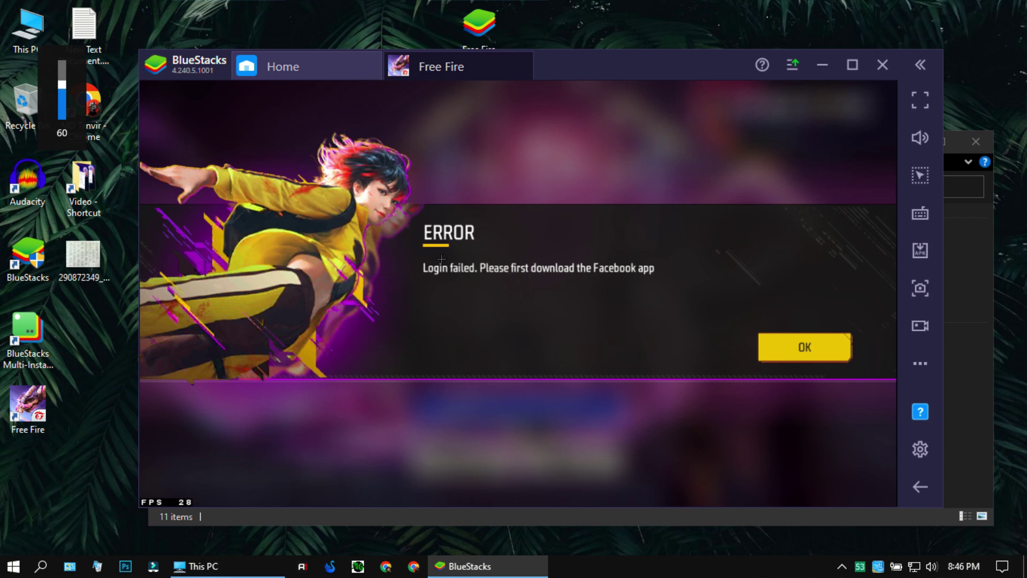
Step: Install facebook.apk in BlueStacks from the Free Fire Apk And Obb folder on drive E, and close the file window
{"action": "left_click", "coordinate": [227, 566]}
{"action": "double_click", "coordinate": [734, 355]}
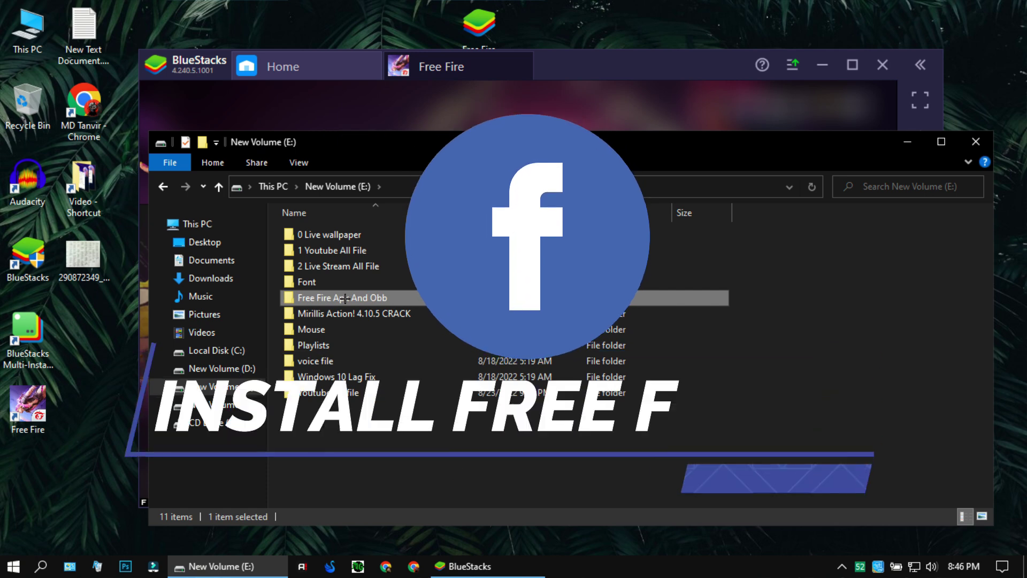
{"action": "double_click", "coordinate": [352, 300]}
{"action": "right_click", "coordinate": [350, 330]}
{"action": "left_click", "coordinate": [399, 83]}
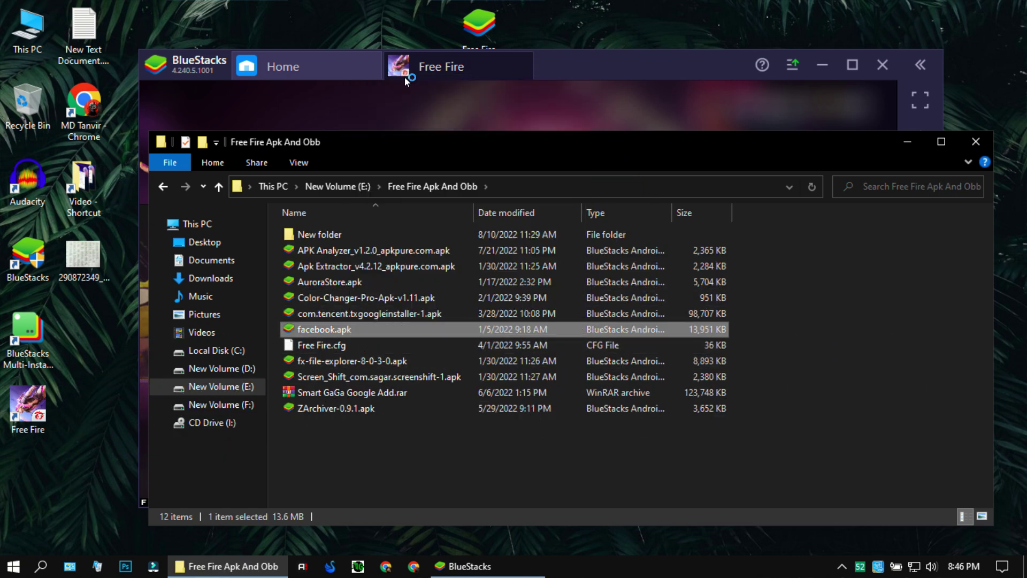
{"action": "left_click", "coordinate": [962, 146]}
Step: Dismiss the Facebook login error and close the running Free Fire game
{"action": "left_click", "coordinate": [776, 347]}
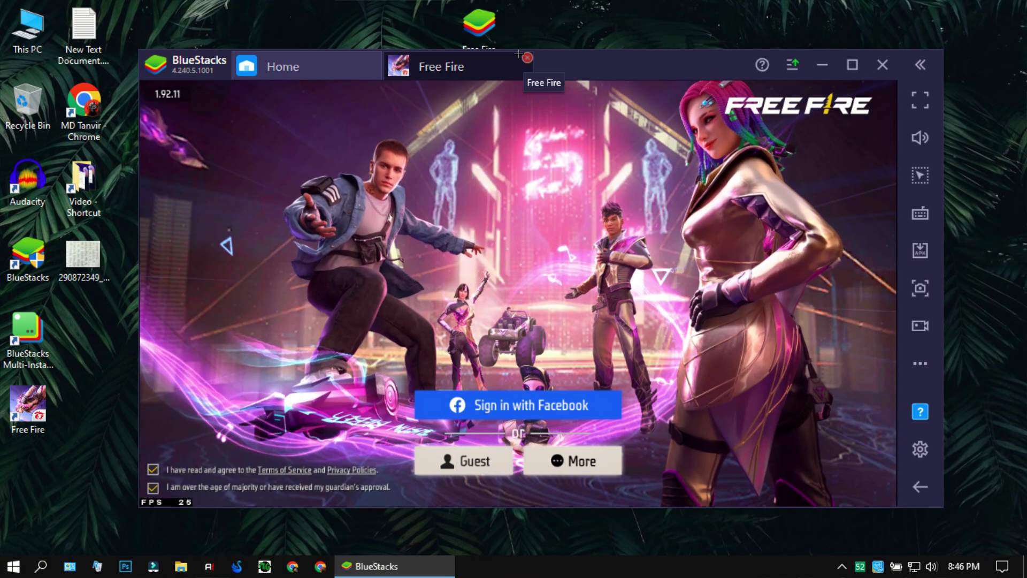
{"action": "left_click", "coordinate": [526, 56]}
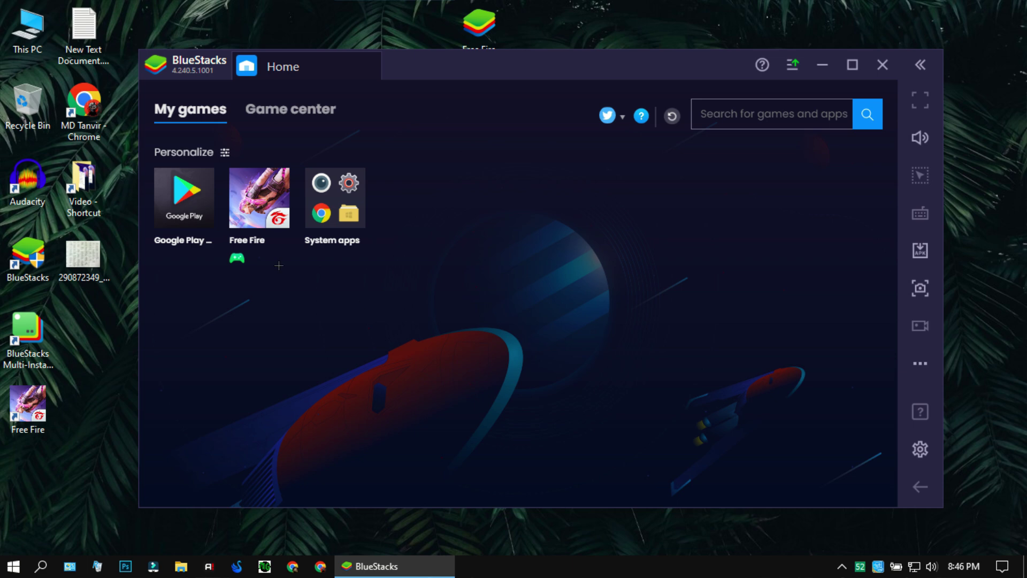
Step: Refresh the desktop and shift the BlueStacks window slightly to the left
{"action": "right_click", "coordinate": [192, 7]}
{"action": "left_click", "coordinate": [236, 52]}
{"action": "left_click", "coordinate": [423, 73]}
{"action": "left_click_drag", "start_coordinate": [423, 72], "coordinate": [386, 78]}
{"action": "left_click", "coordinate": [522, 535]}
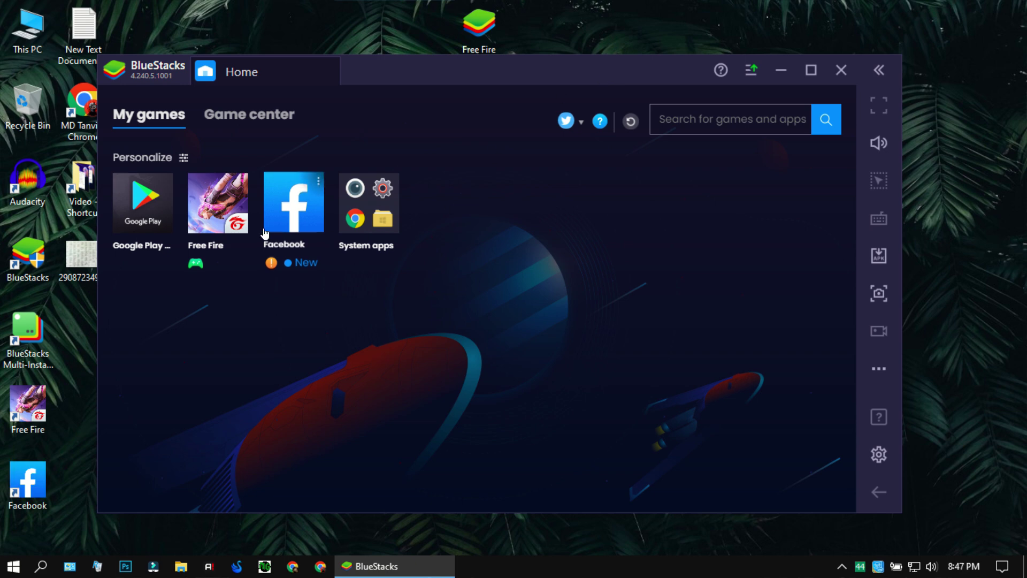
Step: Open the newly installed Facebook app in a maximized window and place the cursor in the email or phone field
{"action": "left_click", "coordinate": [294, 204]}
{"action": "left_click", "coordinate": [416, 333]}
{"action": "left_click", "coordinate": [471, 377]}
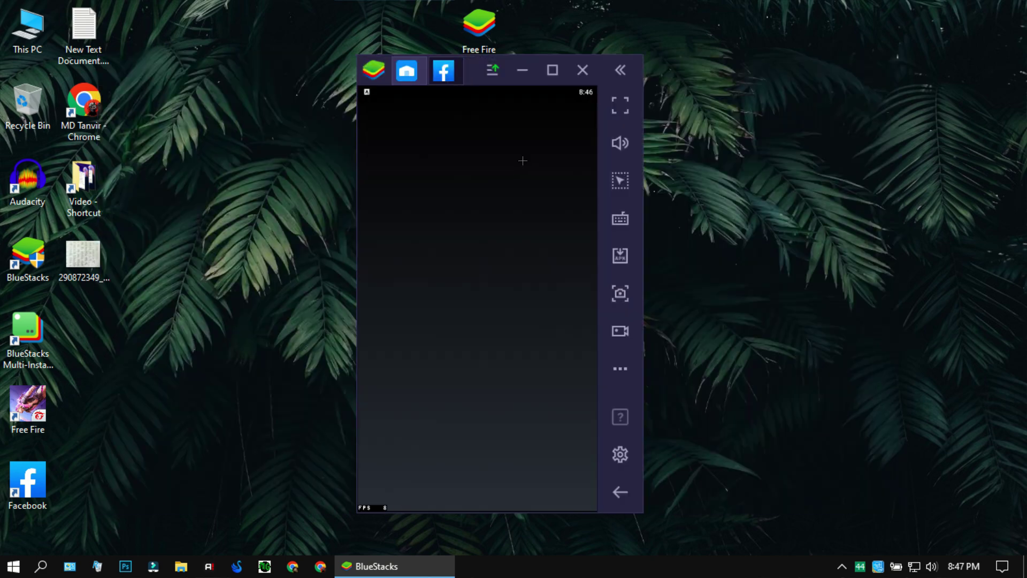
{"action": "left_click", "coordinate": [551, 69]}
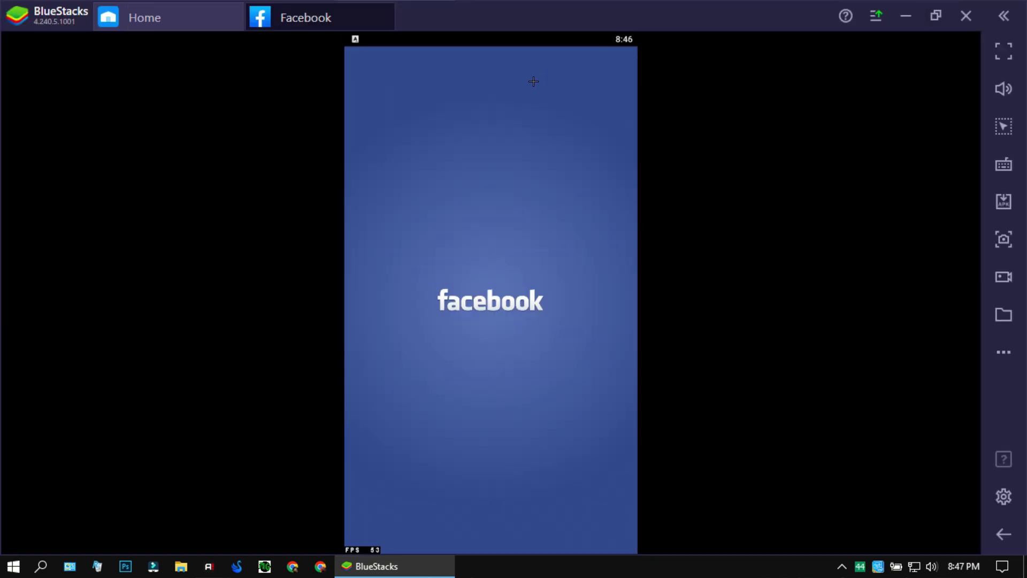
{"action": "left_click", "coordinate": [435, 264]}
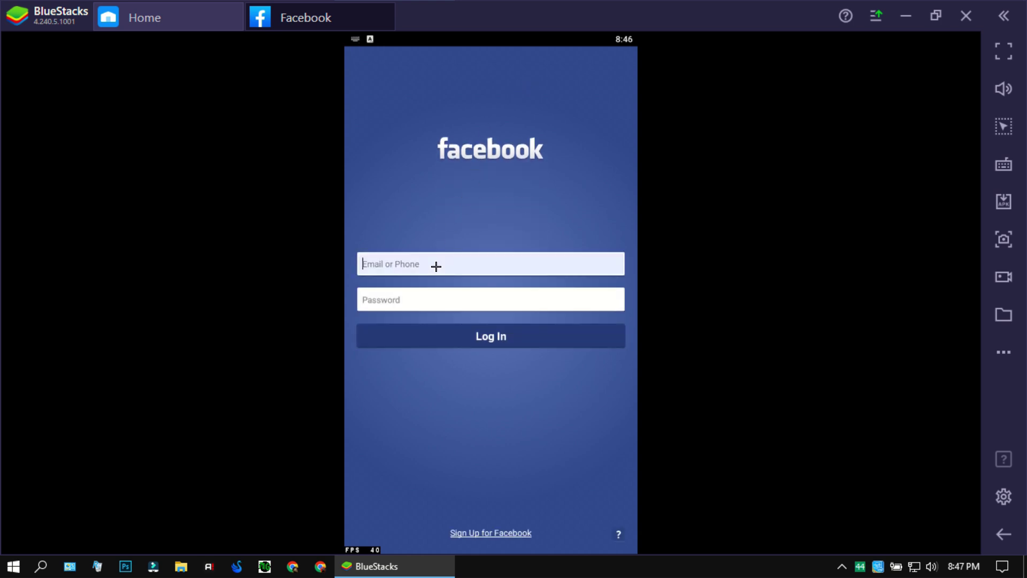
{"action": "key", "text": "super+v"}
{"action": "left_click", "coordinate": [567, 259]}
{"action": "key", "text": "BackSpace"}
{"action": "key", "text": "BackSpace"}
{"action": "key", "text": "BackSpace"}
{"action": "key", "text": "BackSpace"}
{"action": "key", "text": "BackSpace"}
{"action": "key", "text": "BackSpace"}
{"action": "key", "text": "BackSpace"}
{"action": "key", "text": "BackSpace"}
{"action": "key", "text": "BackSpace"}
{"action": "key", "text": "BackSpace"}
{"action": "key", "text": "BackSpace"}
{"action": "key", "text": "BackSpace"}
{"action": "key", "text": "BackSpace"}
{"action": "key", "text": "BackSpace"}
{"action": "key", "text": "BackSpace"}
{"action": "key", "text": "BackSpace"}
{"action": "key", "text": "BackSpace"}
{"action": "key", "text": "BackSpace"}
{"action": "key", "text": "BackSpace"}
{"action": "key", "text": "BackSpace"}
Step: Paste the account's email or phone and the account password from the clipboard history and log in to Facebook
{"action": "key", "text": "super+v"}
{"action": "left_click", "coordinate": [567, 260]}
{"action": "left_click", "coordinate": [491, 299]}
{"action": "key", "text": "super+v"}
{"action": "left_click", "coordinate": [568, 203]}
{"action": "left_click", "coordinate": [490, 336]}
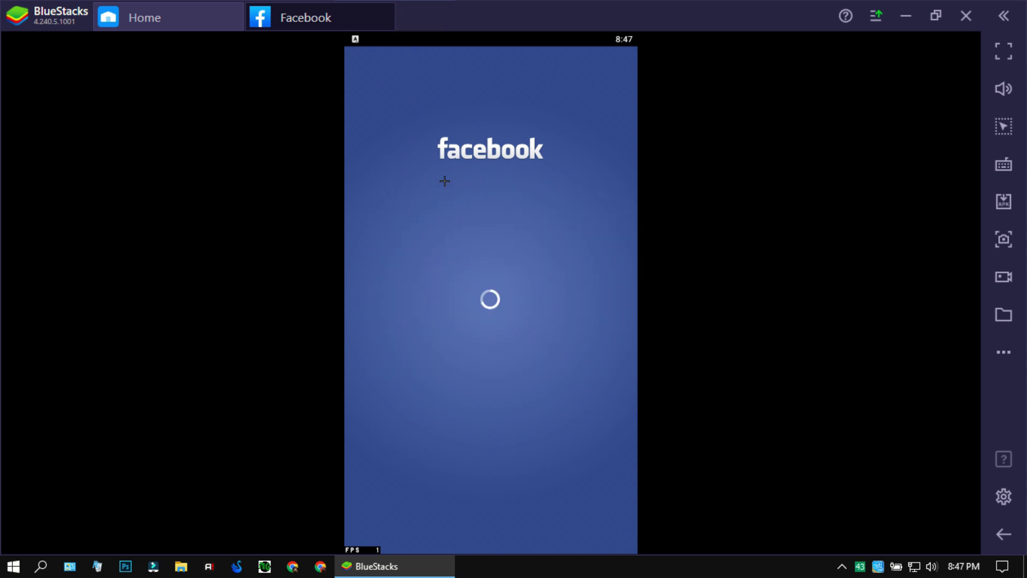
Step: Close the Facebook app, launch Free Fire, and restore the emulator window to its smaller size
{"action": "left_click", "coordinate": [389, 9]}
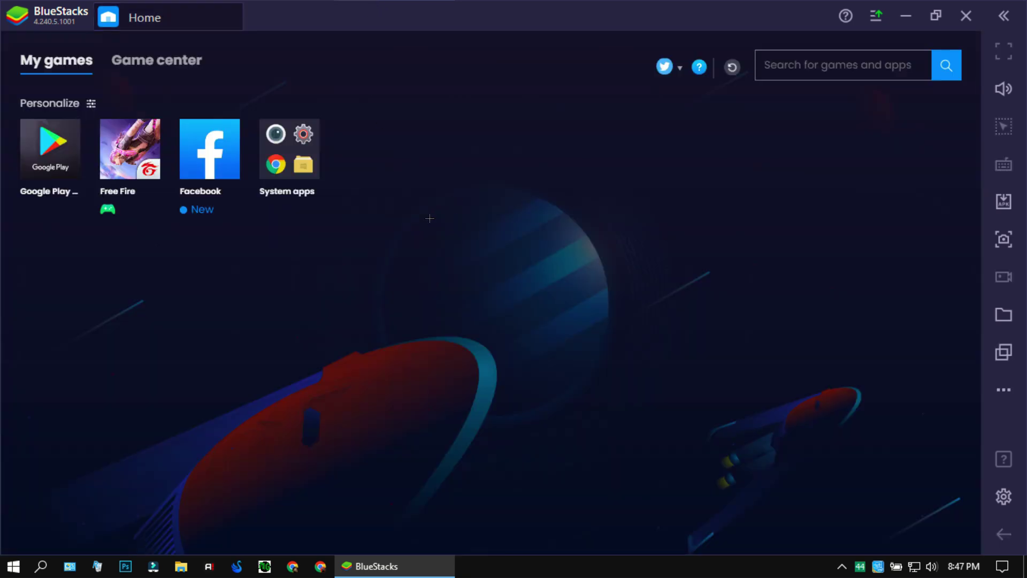
{"action": "left_click", "coordinate": [130, 149]}
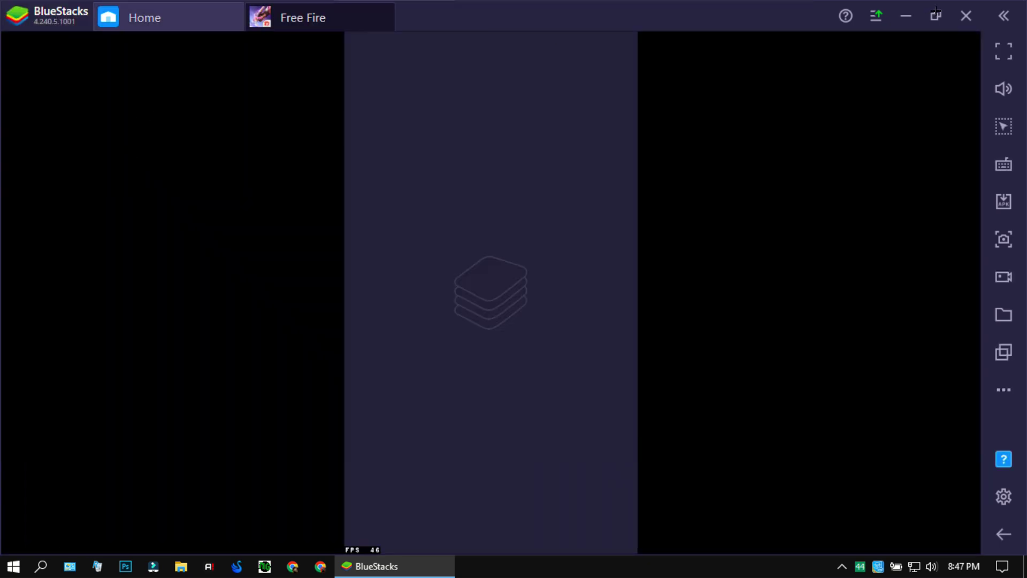
{"action": "left_click", "coordinate": [935, 14]}
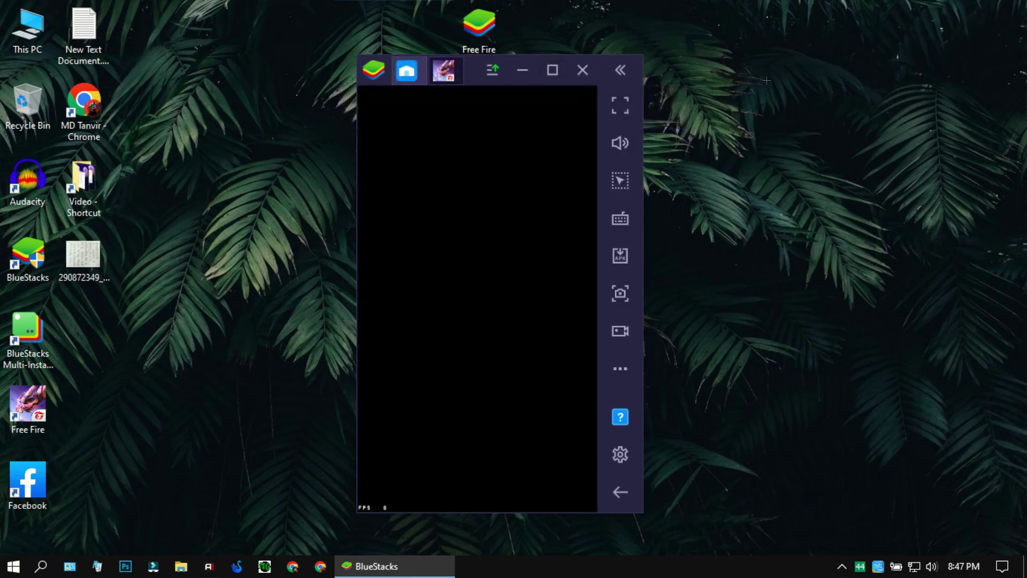
{"action": "right_click", "coordinate": [771, 77]}
{"action": "left_click", "coordinate": [823, 119]}
{"action": "right_click", "coordinate": [949, 121]}
{"action": "left_click", "coordinate": [949, 166]}
{"action": "right_click", "coordinate": [948, 165]}
{"action": "left_click", "coordinate": [949, 210]}
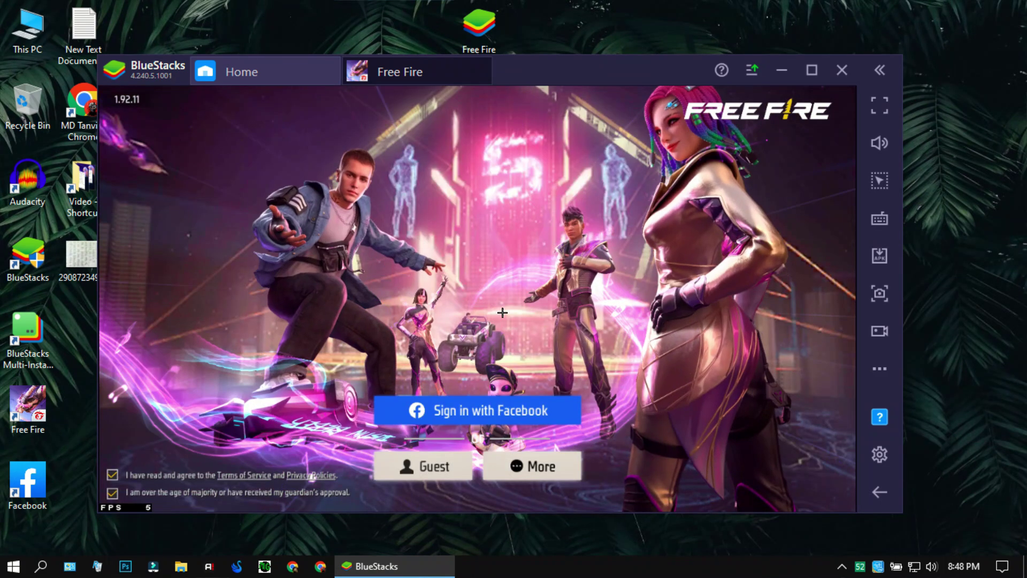
{"action": "right_click", "coordinate": [1022, 293]}
{"action": "left_click", "coordinate": [974, 338]}
{"action": "right_click", "coordinate": [966, 342]}
{"action": "left_click", "coordinate": [957, 381]}
Step: Raise the system volume to 24 and enter the Free Fire lobby from the title screen
{"action": "key", "text": "XF86AudioRaiseVolume"}
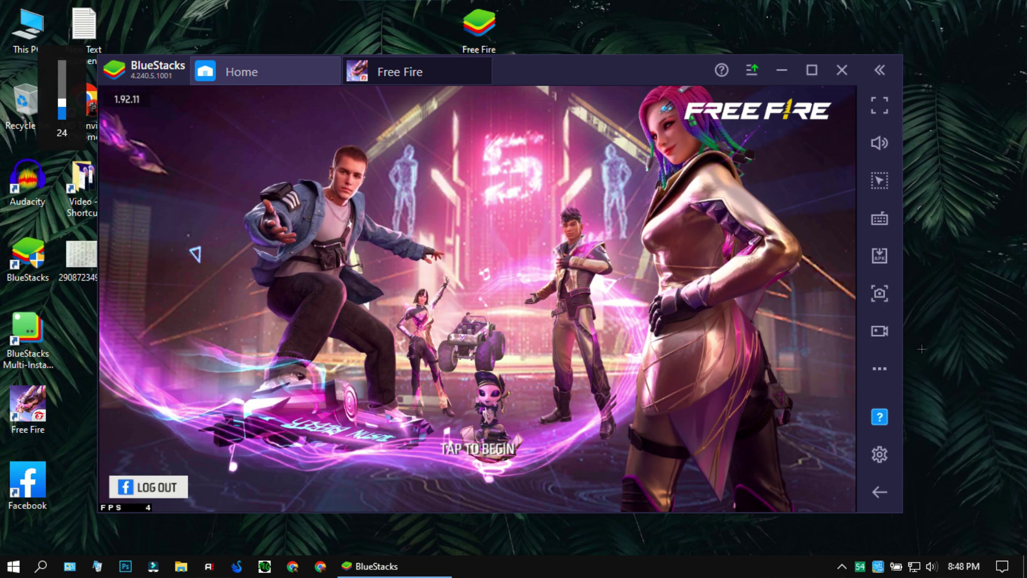
{"action": "left_click", "coordinate": [346, 327]}
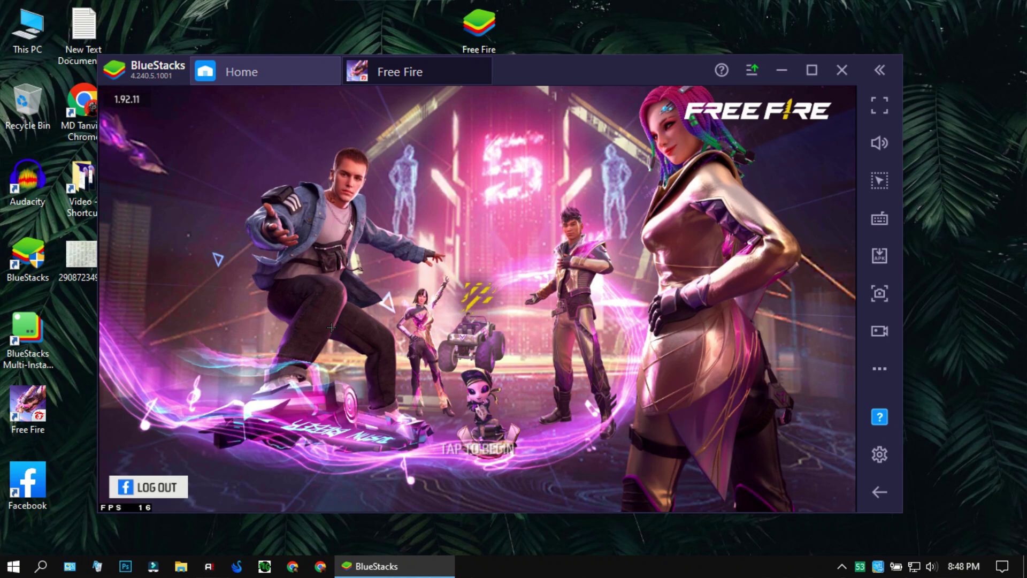
{"action": "left_click", "coordinate": [332, 327]}
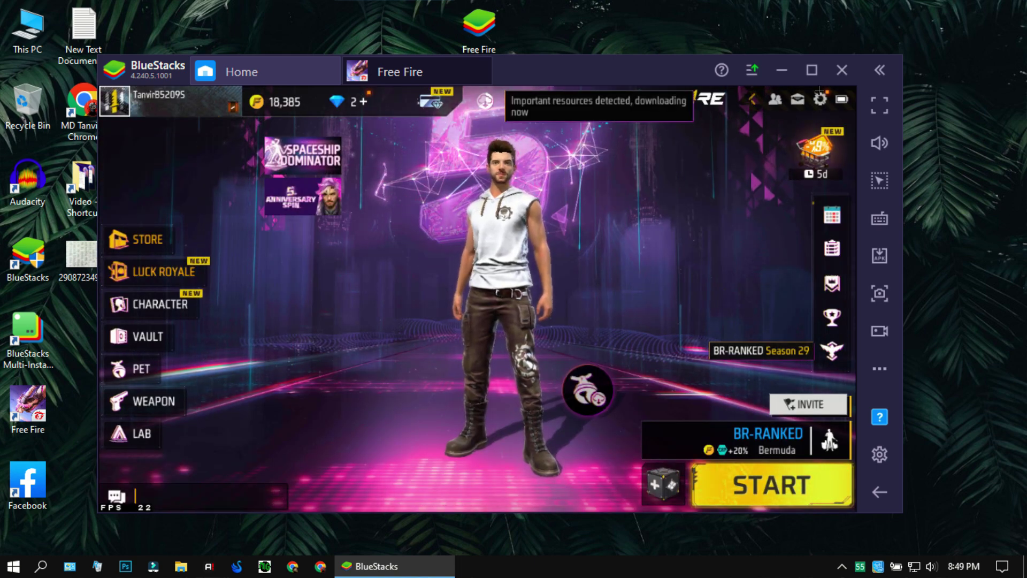
Step: Open the game's display settings, dismissing the welcome-back event pop-up
{"action": "left_click", "coordinate": [820, 97]}
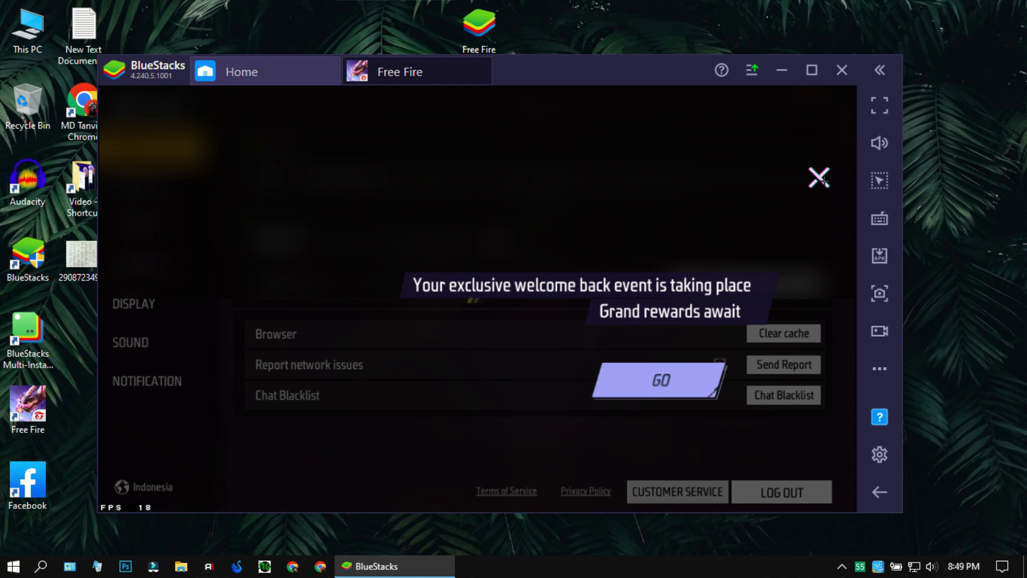
{"action": "left_click", "coordinate": [820, 174]}
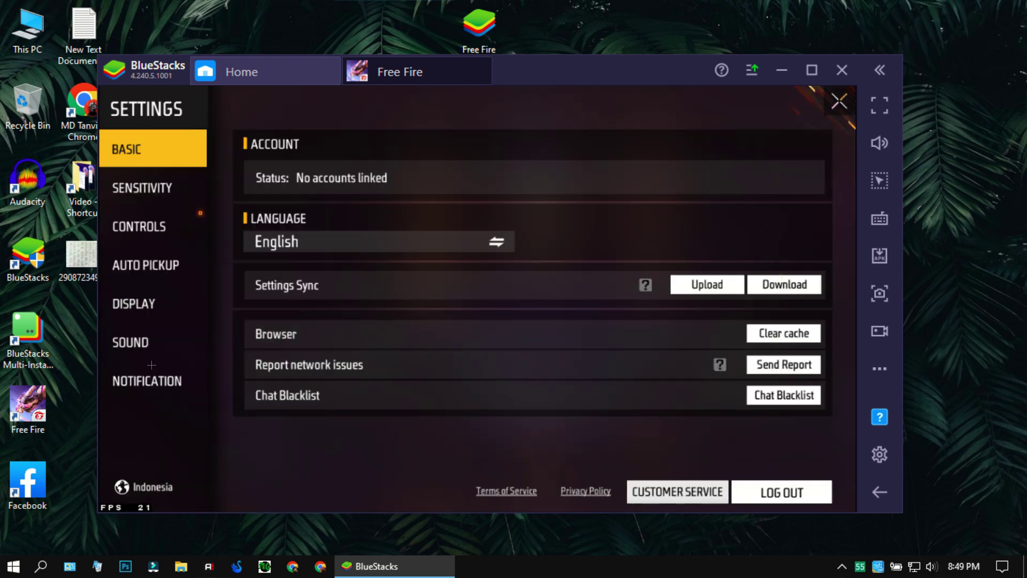
{"action": "left_click", "coordinate": [142, 333]}
{"action": "left_click", "coordinate": [140, 304]}
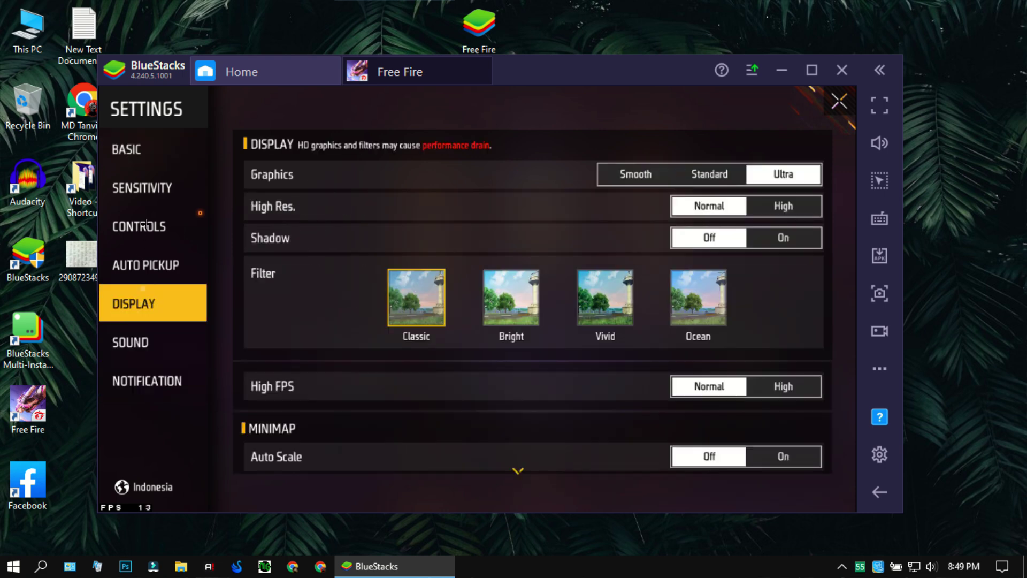
Step: Look through the Sensitivity and Basic settings and set the display graphics to Smooth
{"action": "left_click", "coordinate": [152, 188]}
{"action": "left_click", "coordinate": [151, 146]}
{"action": "left_click", "coordinate": [141, 315]}
{"action": "left_click", "coordinate": [623, 175]}
{"action": "left_click", "coordinate": [167, 345]}
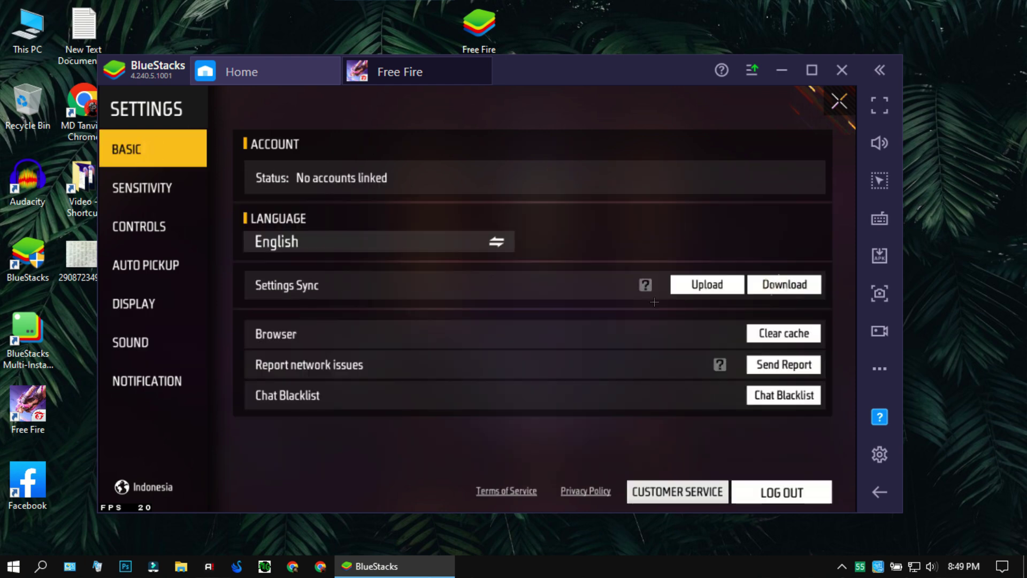
Step: Download the synced game settings onto this device, closing the daily rewards and season 29 reward pop-ups
{"action": "key", "text": "Escape"}
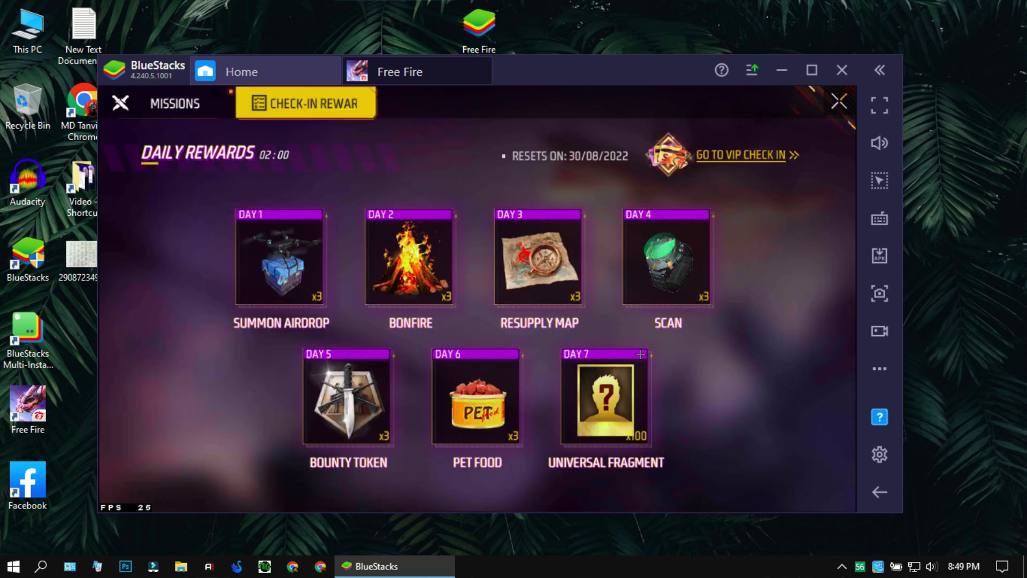
{"action": "left_click", "coordinate": [835, 98]}
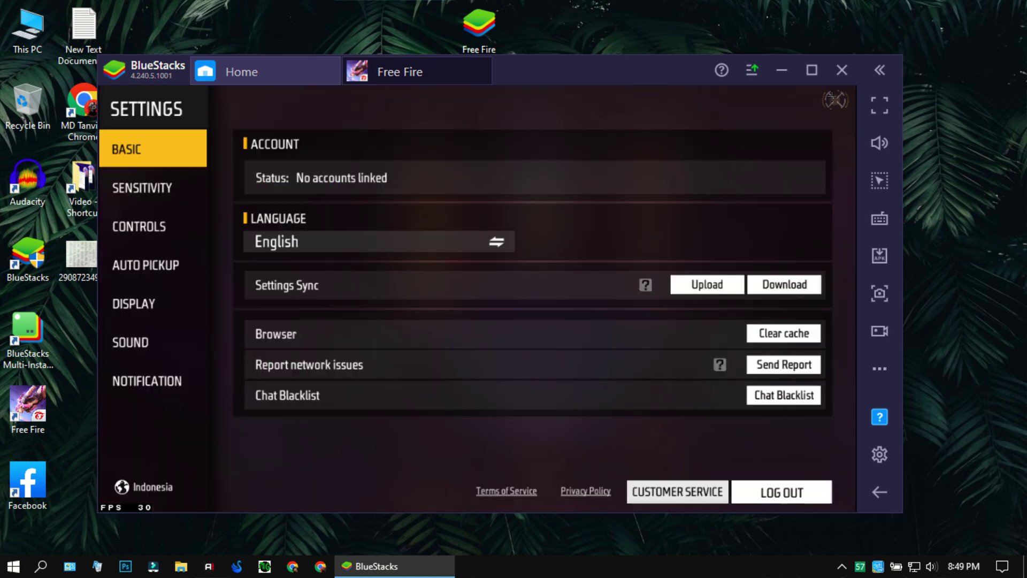
{"action": "left_click", "coordinate": [800, 279]}
{"action": "left_click", "coordinate": [526, 355]}
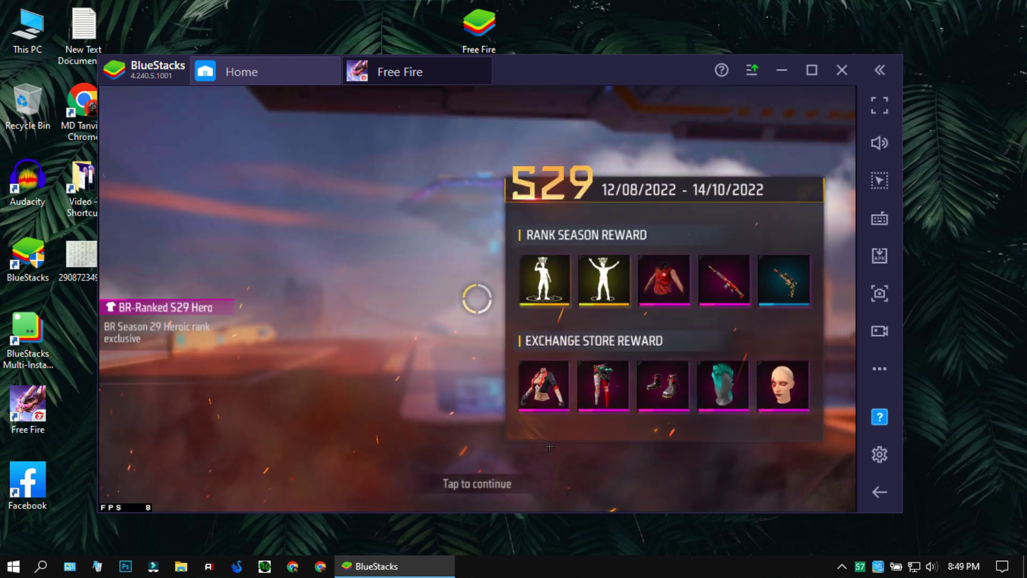
{"action": "left_click", "coordinate": [548, 484]}
{"action": "left_click", "coordinate": [500, 473]}
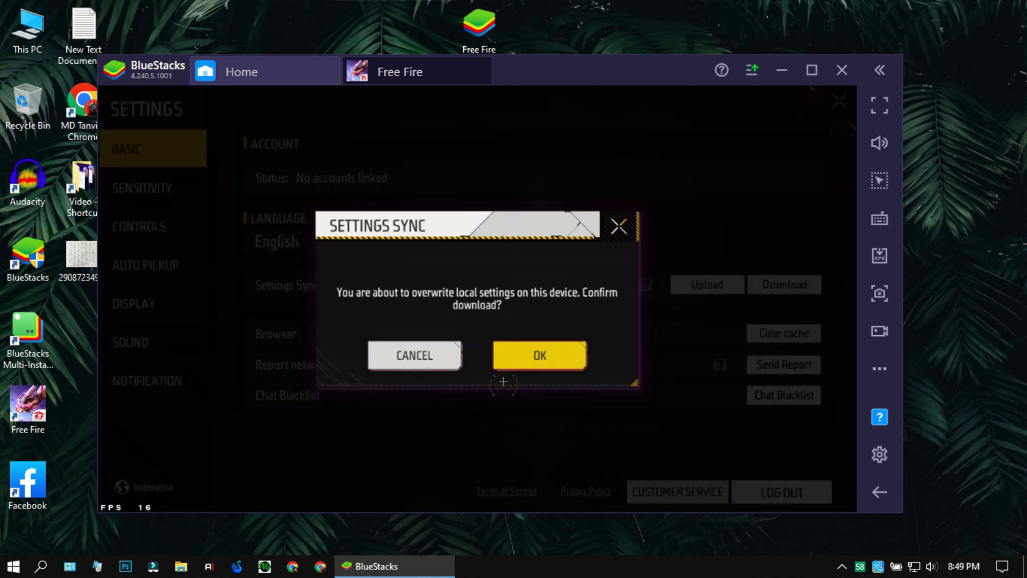
{"action": "left_click", "coordinate": [542, 345]}
Step: Review the Auto Pickup, Display, Sound and Notification settings, then close the settings and rotate the lobby character
{"action": "left_click", "coordinate": [131, 264]}
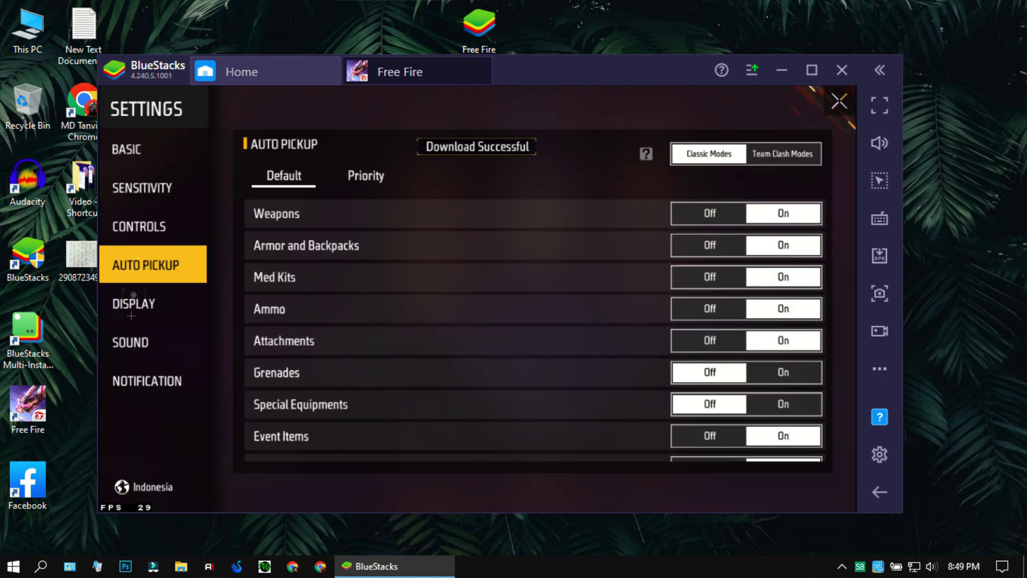
{"action": "left_click", "coordinate": [134, 301]}
{"action": "left_click", "coordinate": [136, 341]}
{"action": "left_click", "coordinate": [141, 377]}
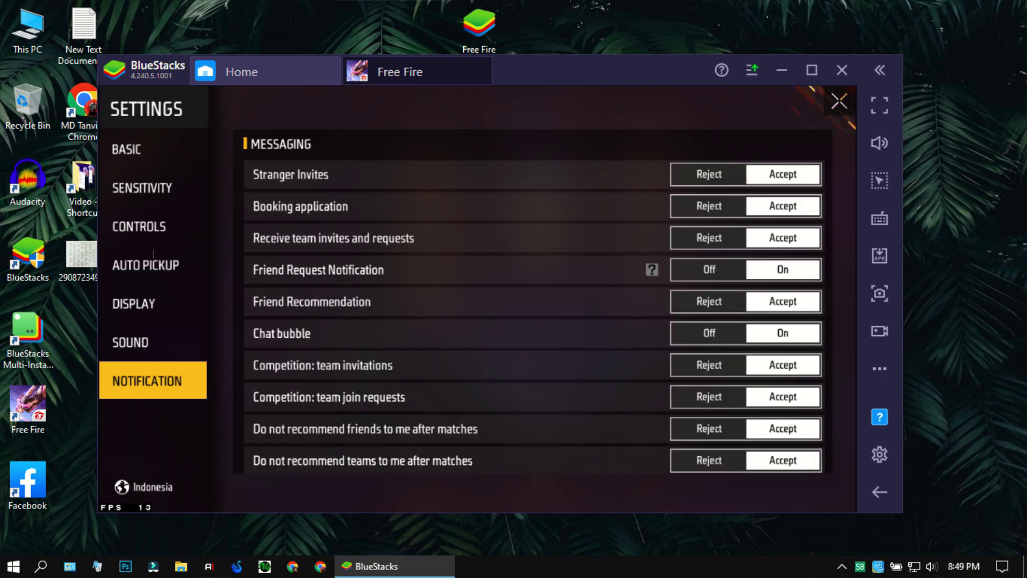
{"action": "left_click", "coordinate": [840, 100]}
{"action": "left_click_drag", "start_coordinate": [583, 321], "coordinate": [428, 334]}
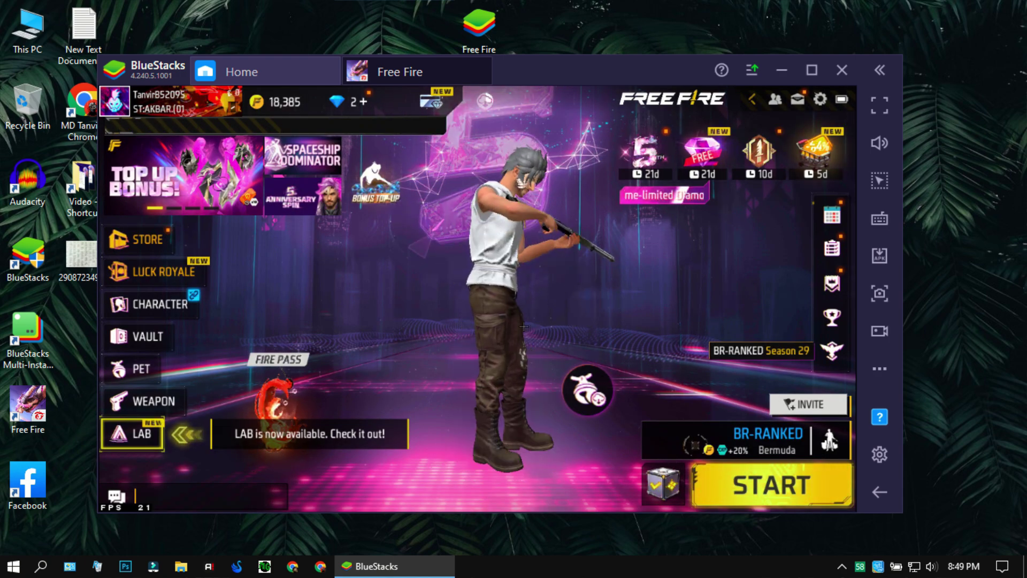
Step: Switch the game mode from Battle Royale ranked to Clash Squad on Bermuda and start matchmaking
{"action": "left_click", "coordinate": [759, 440]}
{"action": "left_click_drag", "start_coordinate": [618, 319], "coordinate": [281, 295]}
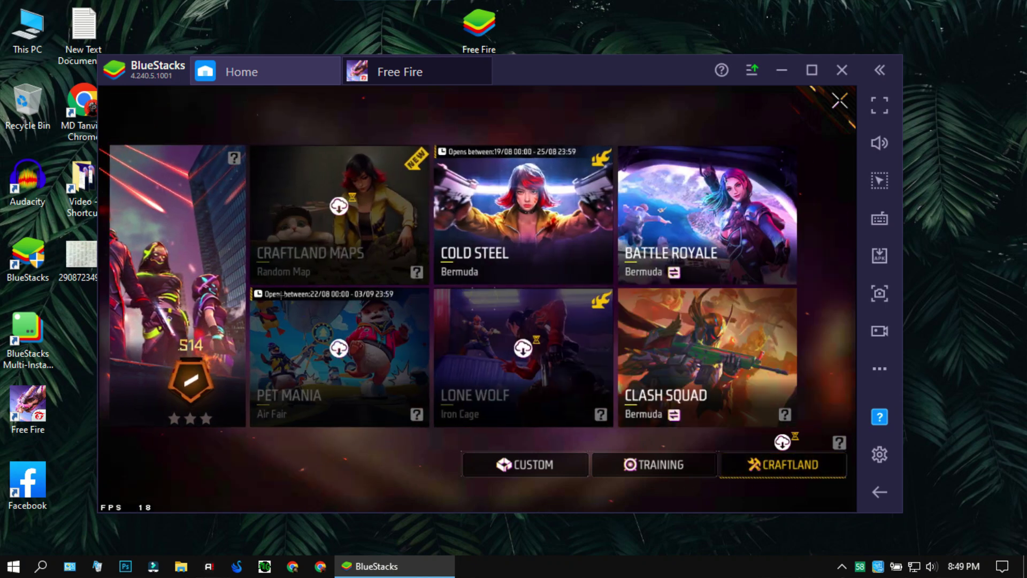
{"action": "left_click", "coordinate": [704, 384]}
{"action": "left_click", "coordinate": [747, 136]}
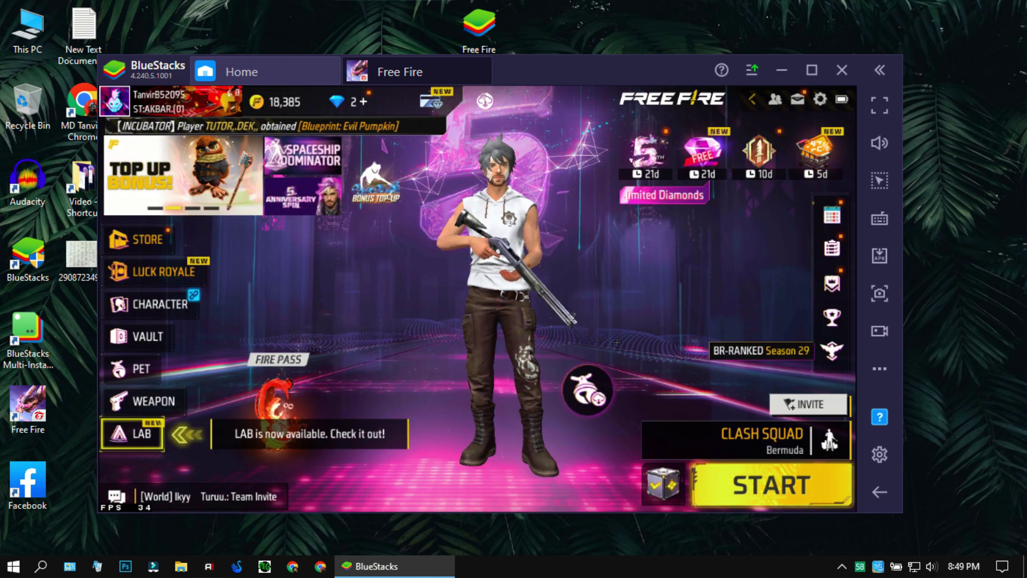
{"action": "left_click", "coordinate": [767, 474]}
{"action": "right_click", "coordinate": [931, 197]}
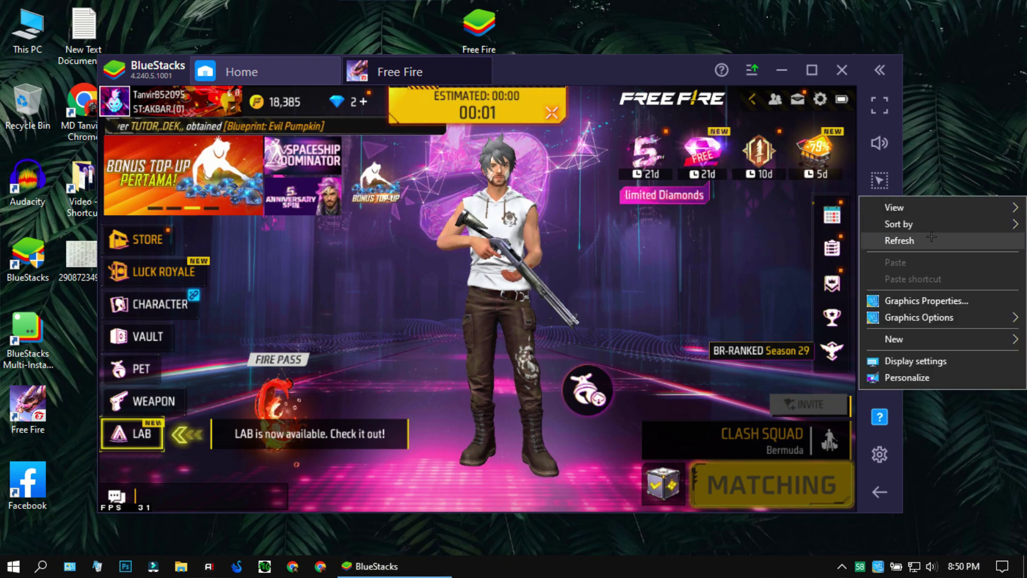
{"action": "left_click", "coordinate": [933, 237]}
{"action": "right_click", "coordinate": [993, 275]}
{"action": "left_click", "coordinate": [994, 321]}
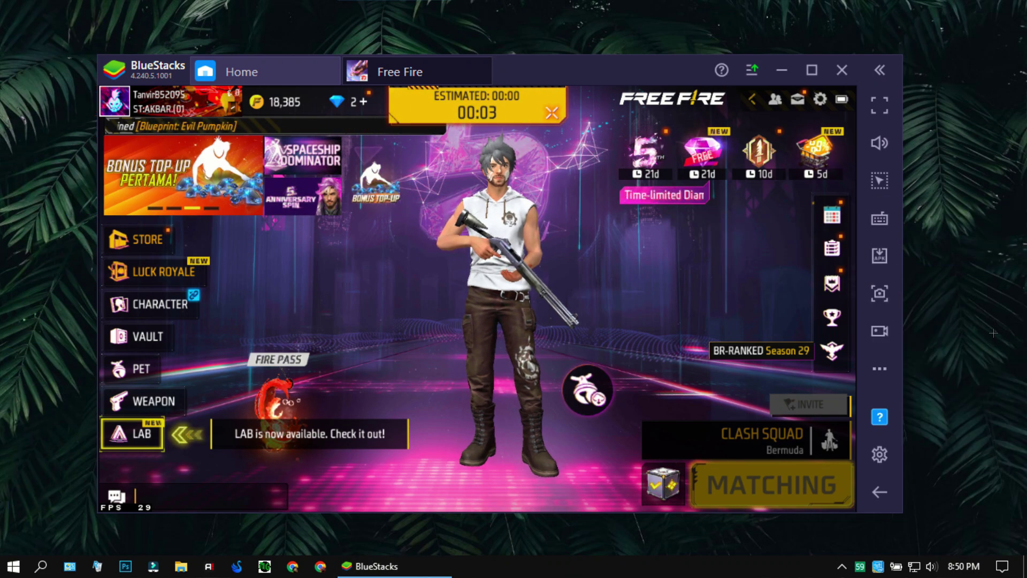
{"action": "right_click", "coordinate": [958, 383]}
{"action": "left_click", "coordinate": [955, 405]}
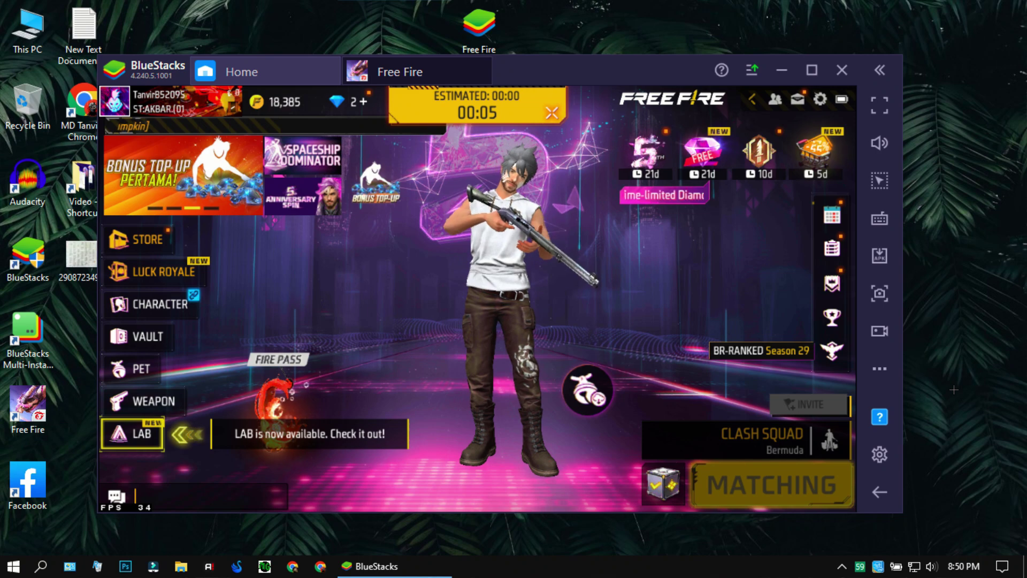